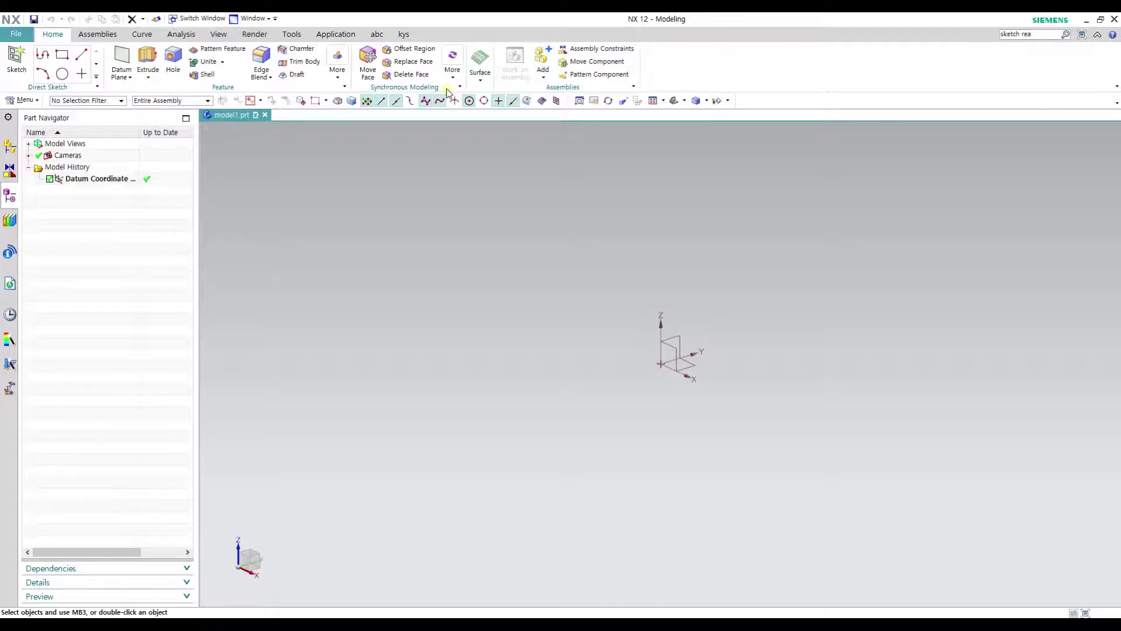
- Start a new sketch and preview it on the XZ, XY and YZ planes of the datum coordinate system in turn
click(29, 70)
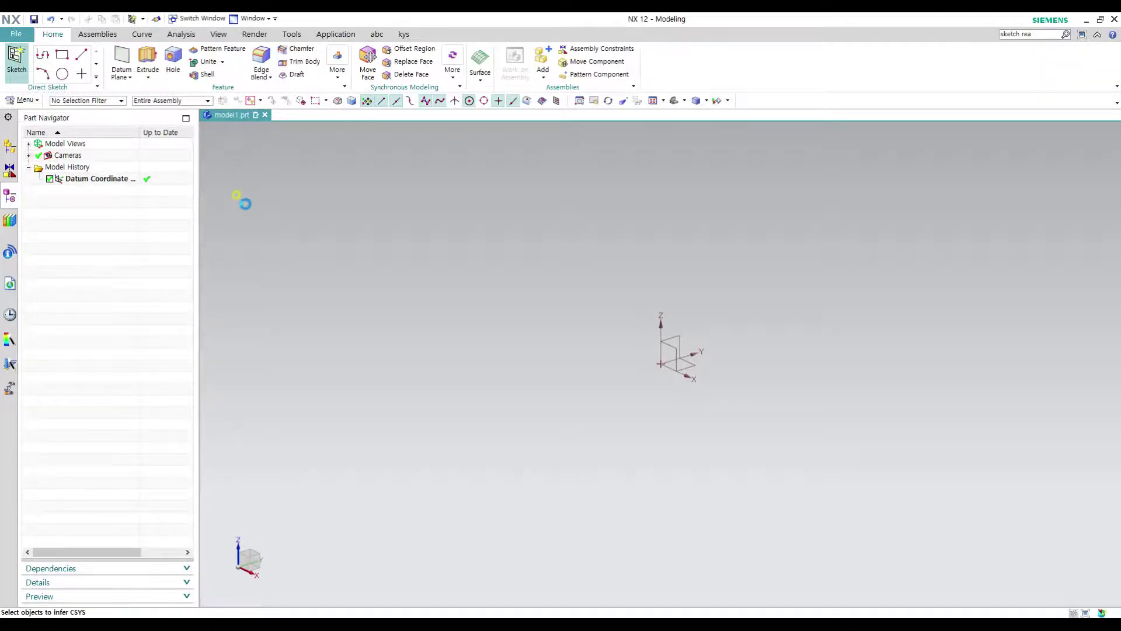
mouse_move(570, 323)
shift+middle_down()
mouse_move(527, 300)
mouse_move(498, 335)
shift+middle_up()
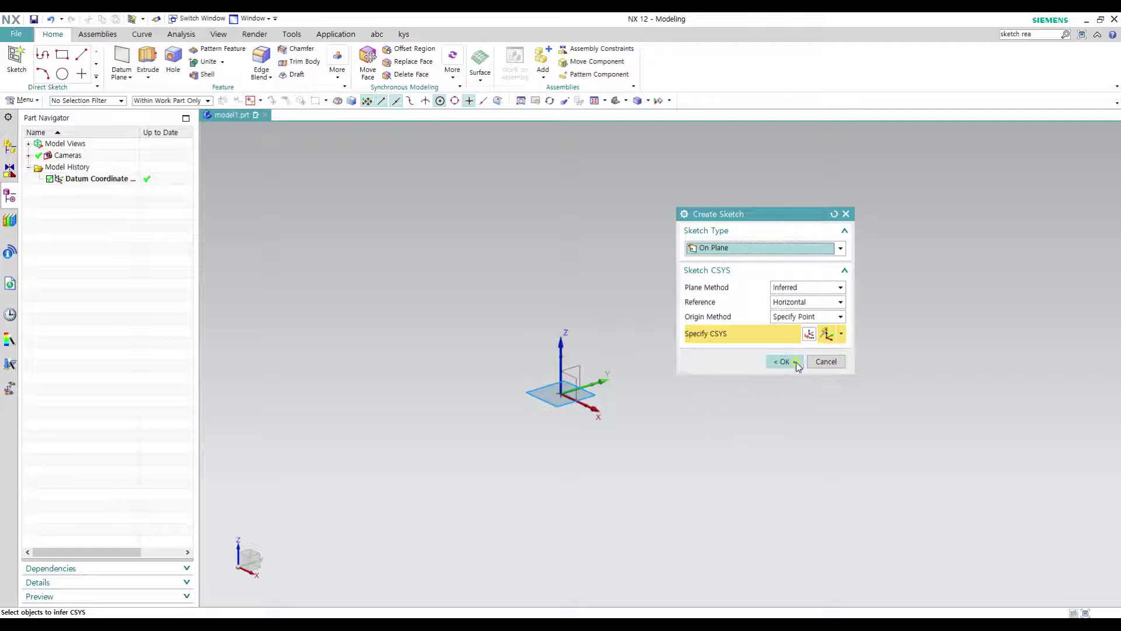
mouse_move(638, 362)
middle_down()
mouse_move(658, 370)
mouse_move(658, 412)
middle_up()
key(F8)
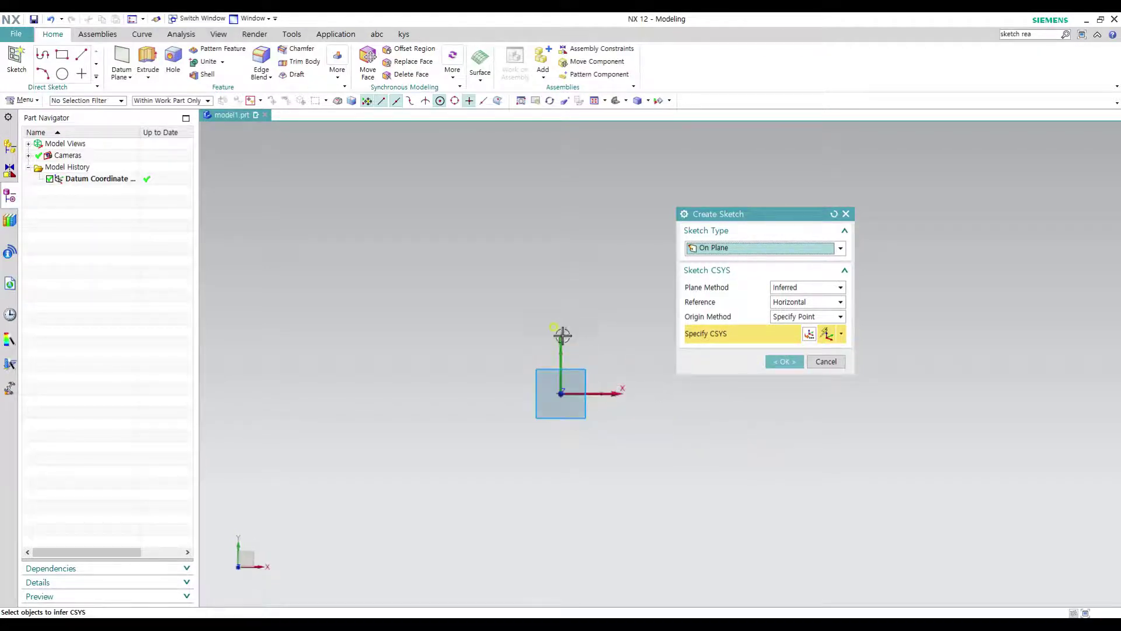
click(556, 393)
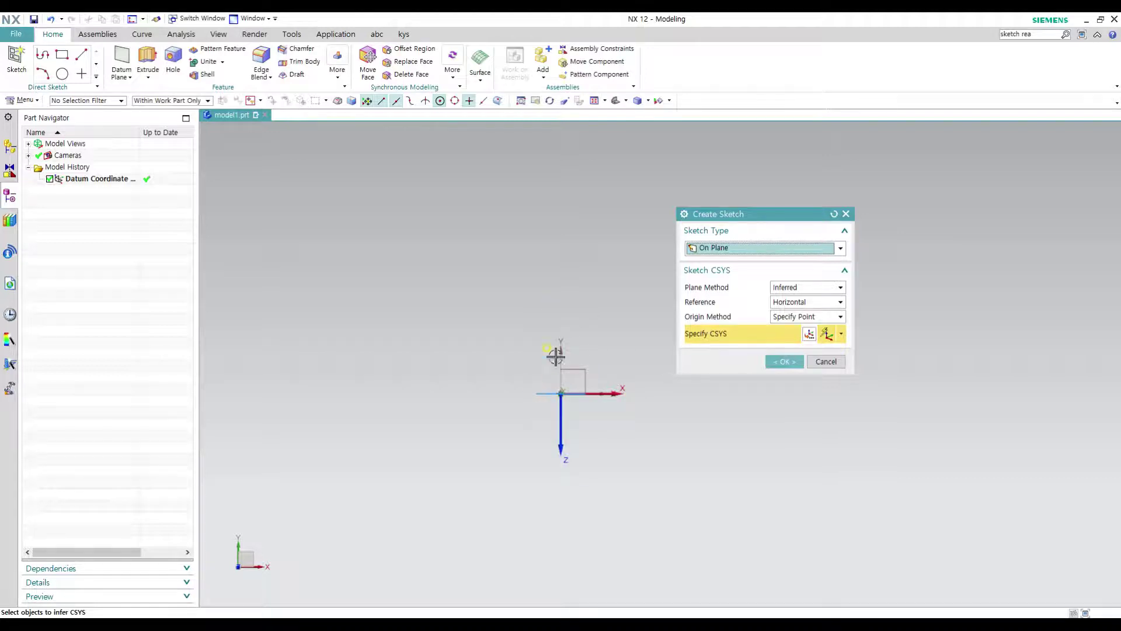
middle_drag(621, 451, 620, 370)
key(F8)
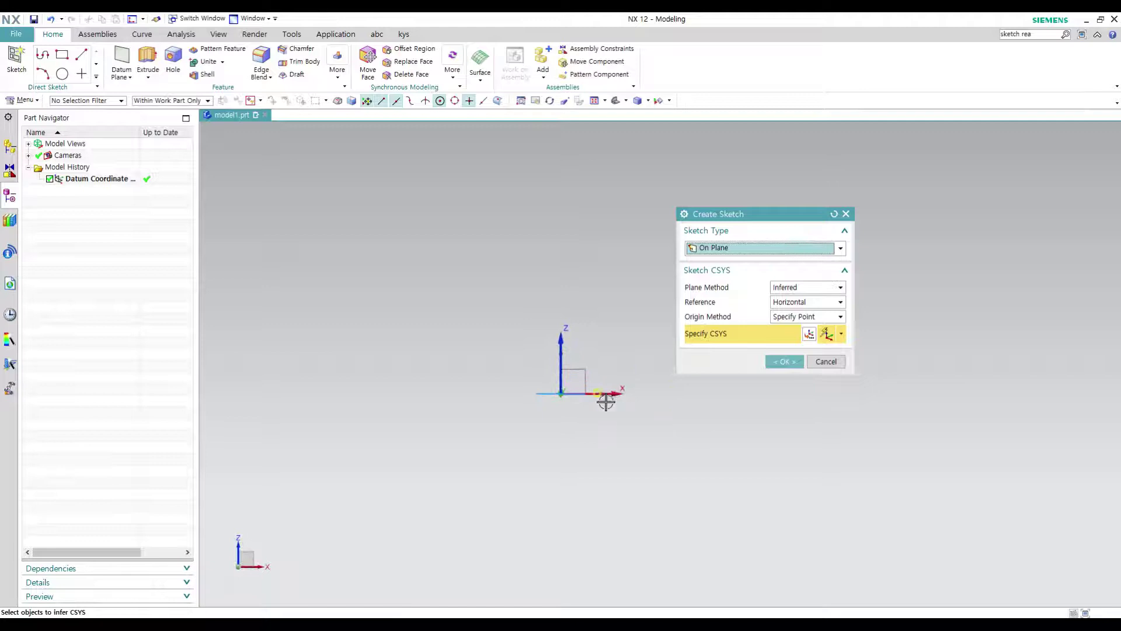
click(623, 402)
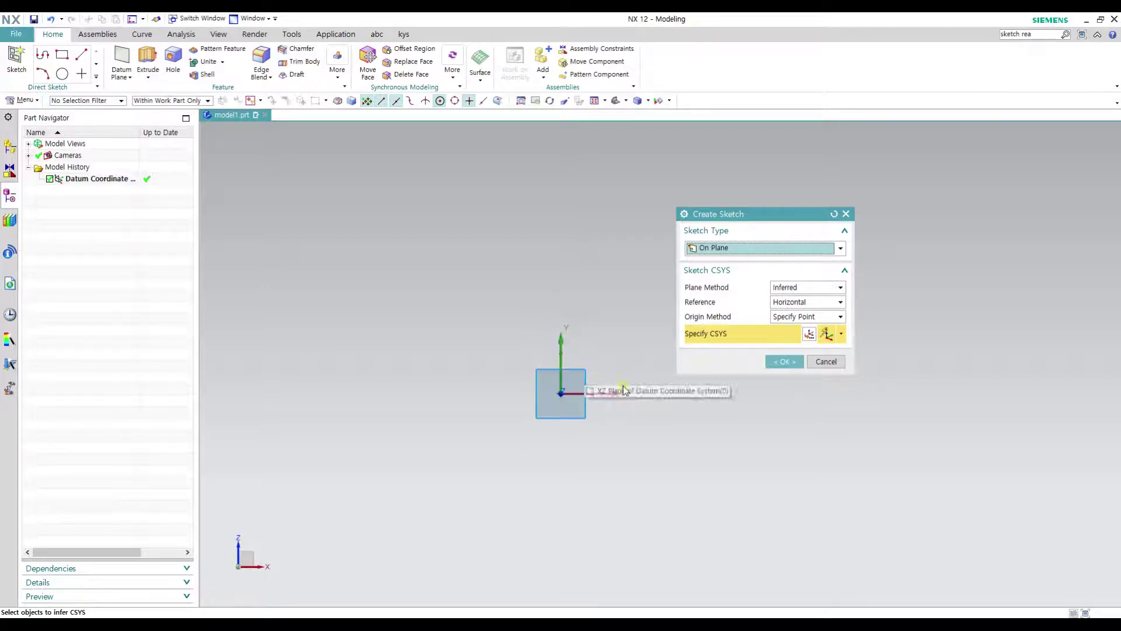
middle_drag(711, 413, 625, 410)
click(567, 385)
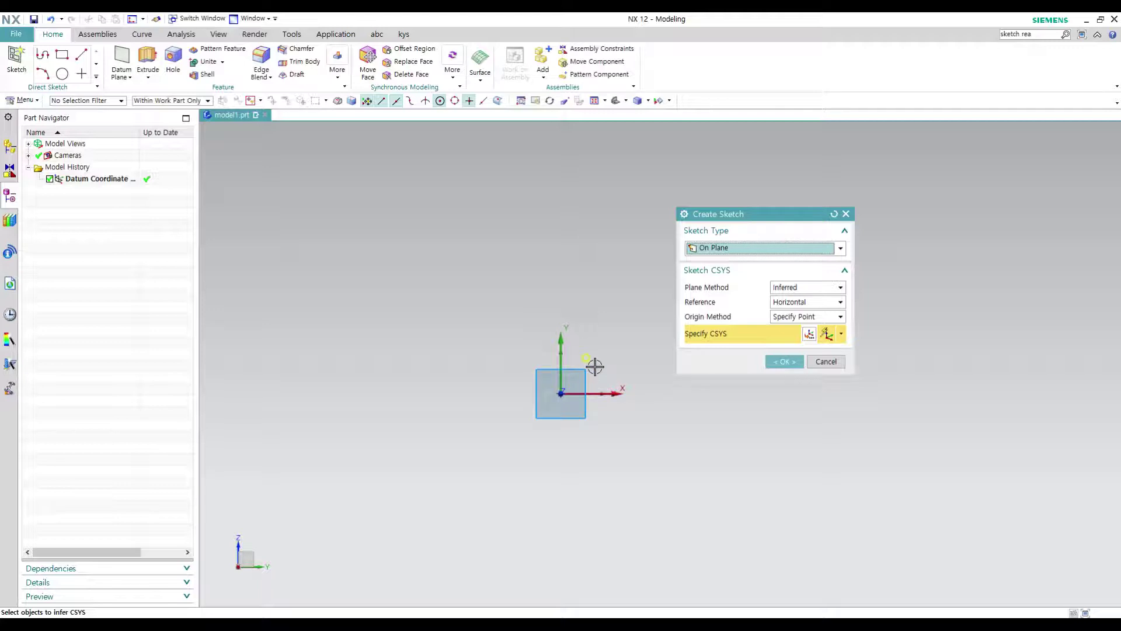
- Choose the XZ plane of the datum coordinate system as the sketch plane and create the sketch
middle_drag(593, 378, 615, 408)
middle_drag(505, 358, 599, 401)
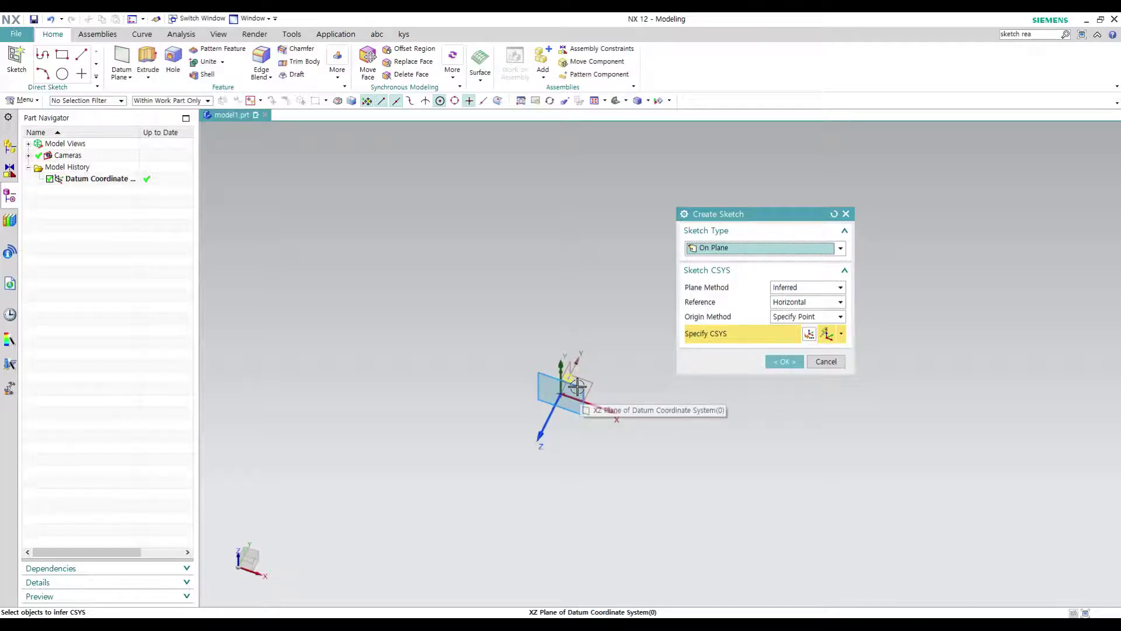
click(579, 388)
click(792, 363)
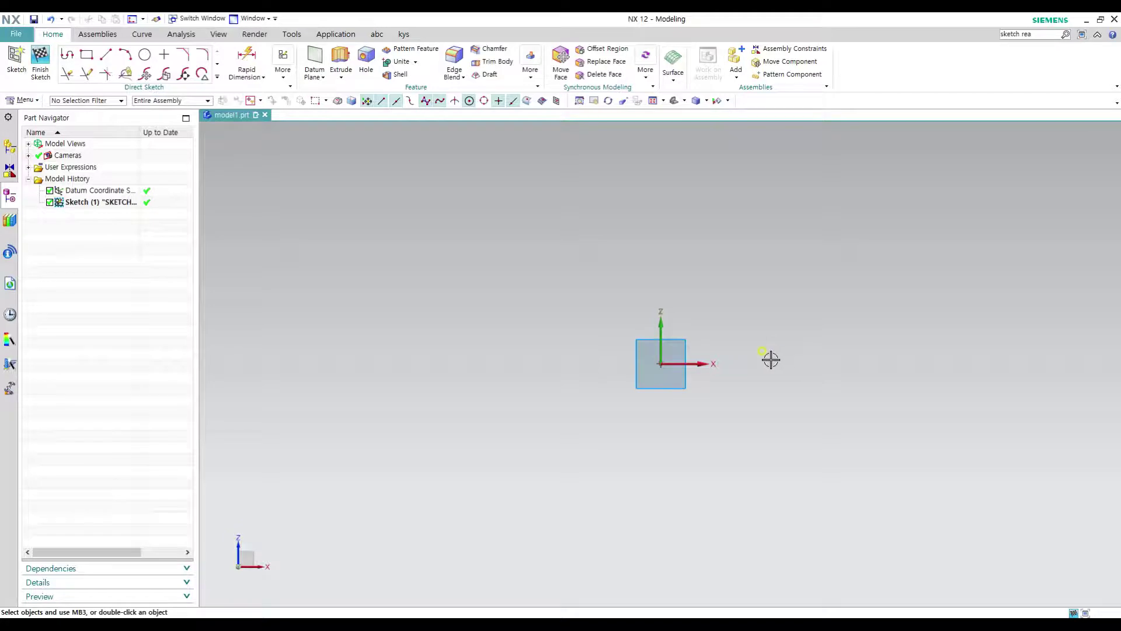
- Sketch a large rectangle with its lower-left corner on the sketch origin
key(r)
click(661, 364)
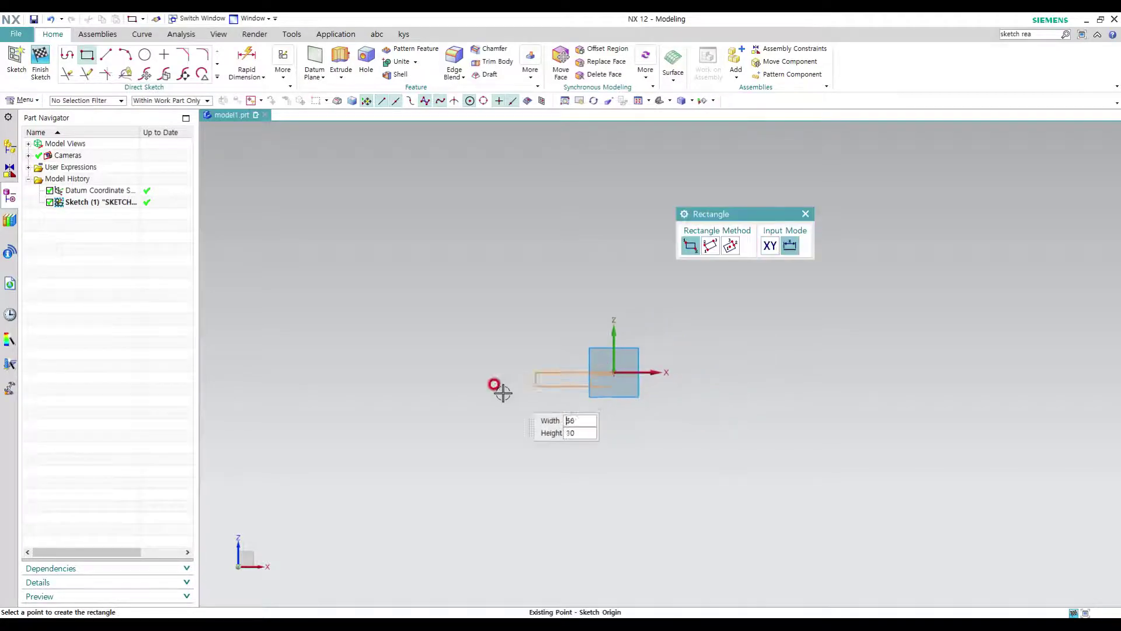
click(663, 282)
scroll(576, 319, up, 3)
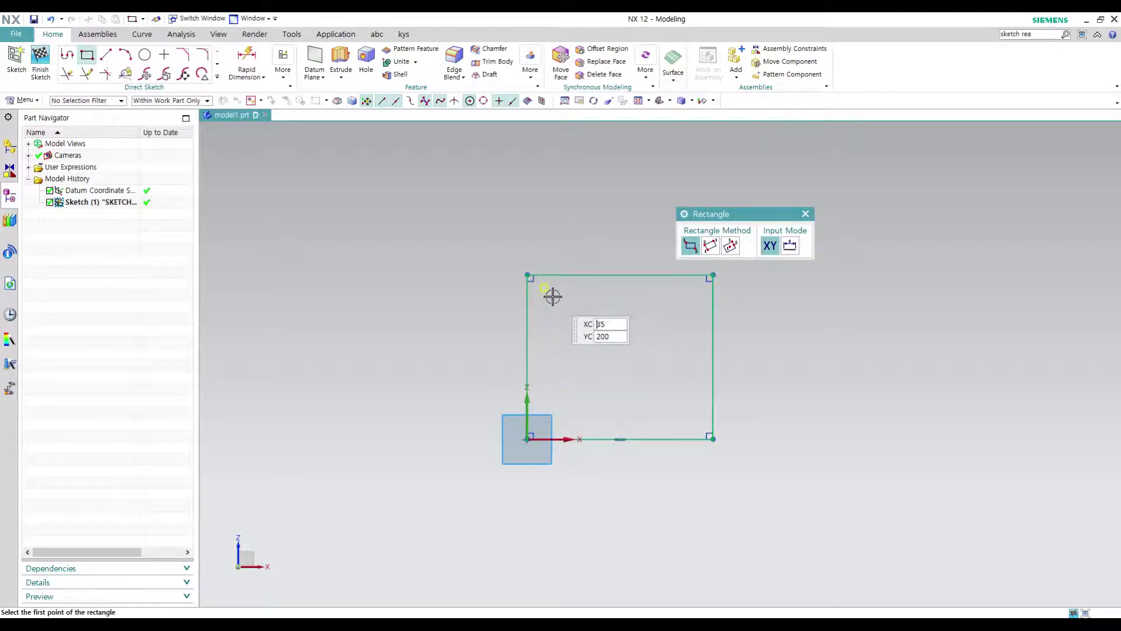
- Sketch a small horizontal rectangle inside the upper-left area of the large one and finish the sketch
click(554, 303)
click(624, 325)
key(Escape)
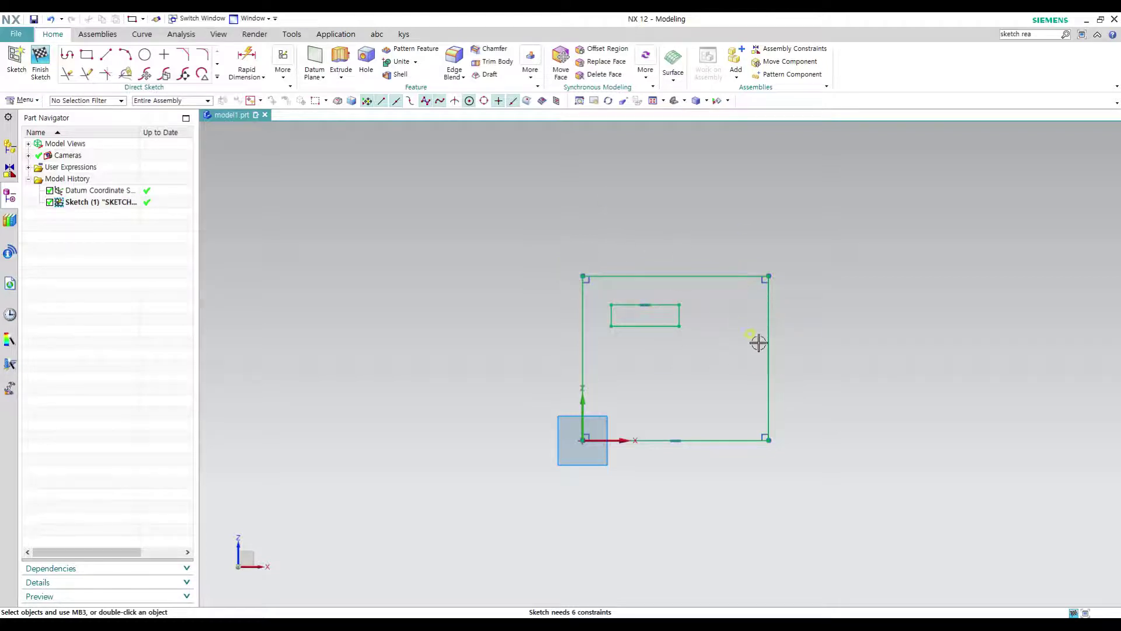
key(ctrl+q)
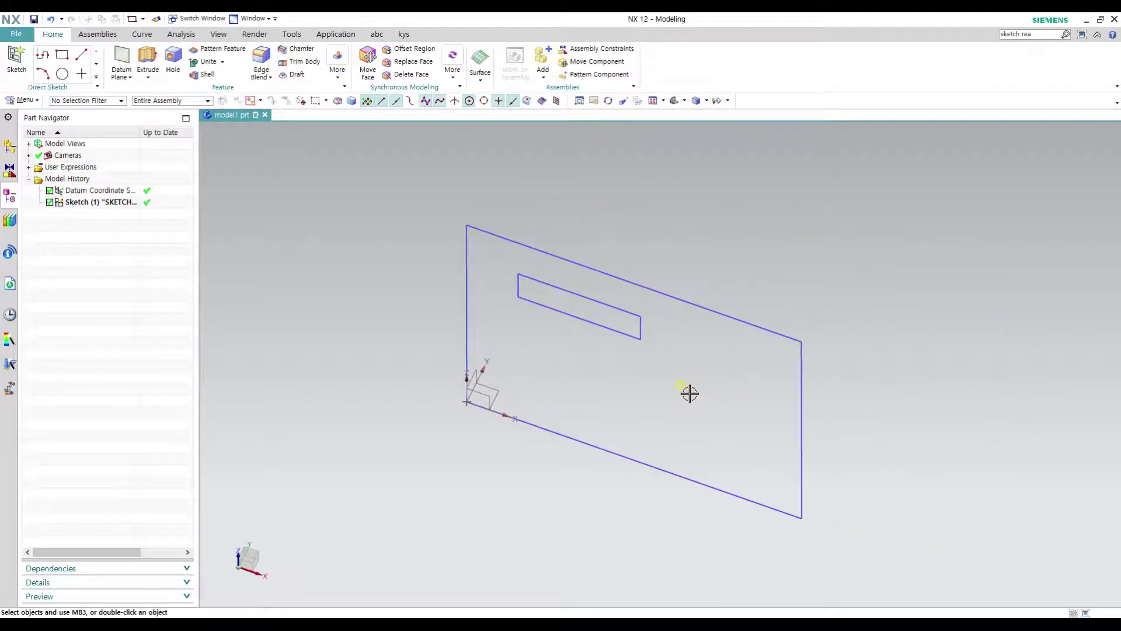
middle_drag(726, 381, 704, 328)
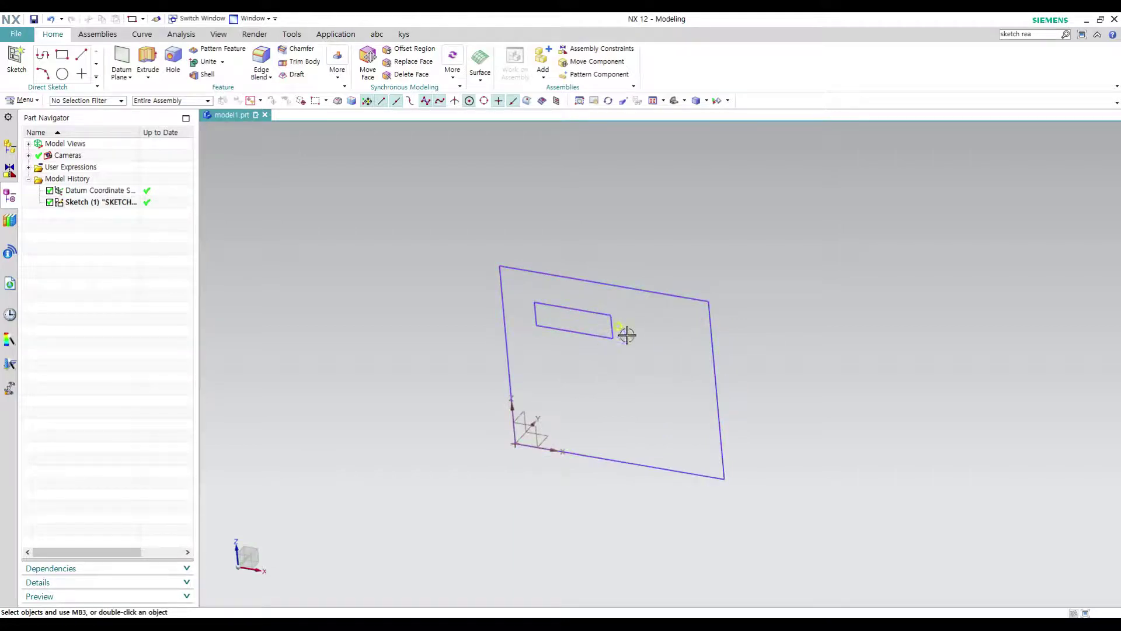
mouse_move(648, 333)
middle_down()
mouse_move(632, 339)
mouse_move(631, 372)
mouse_move(558, 327)
middle_up()
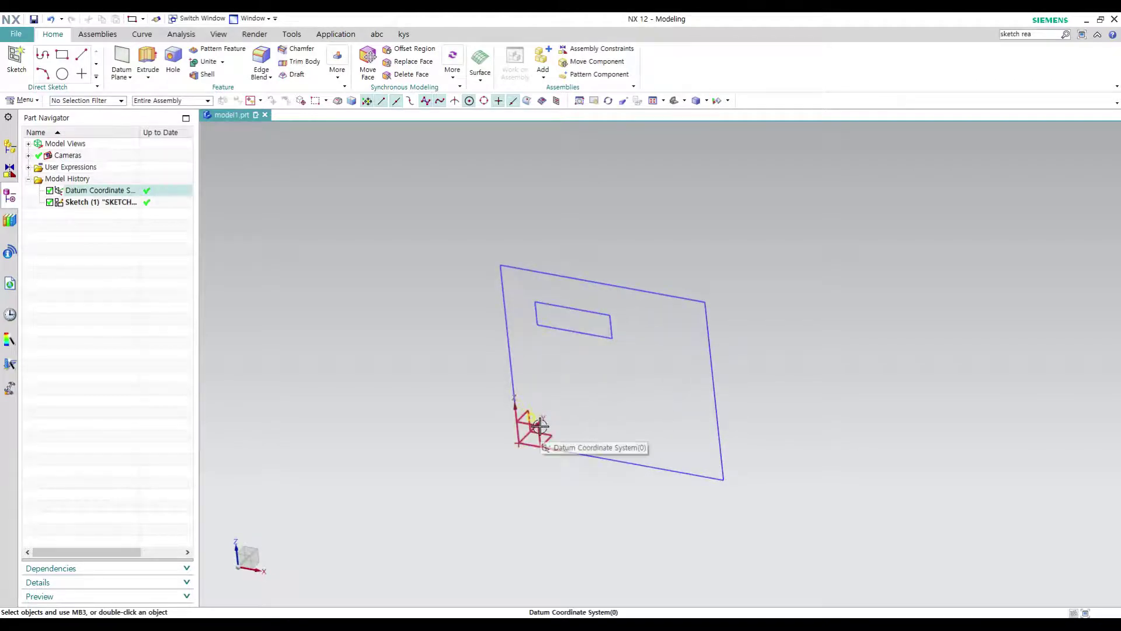
middle_drag(618, 387, 625, 305)
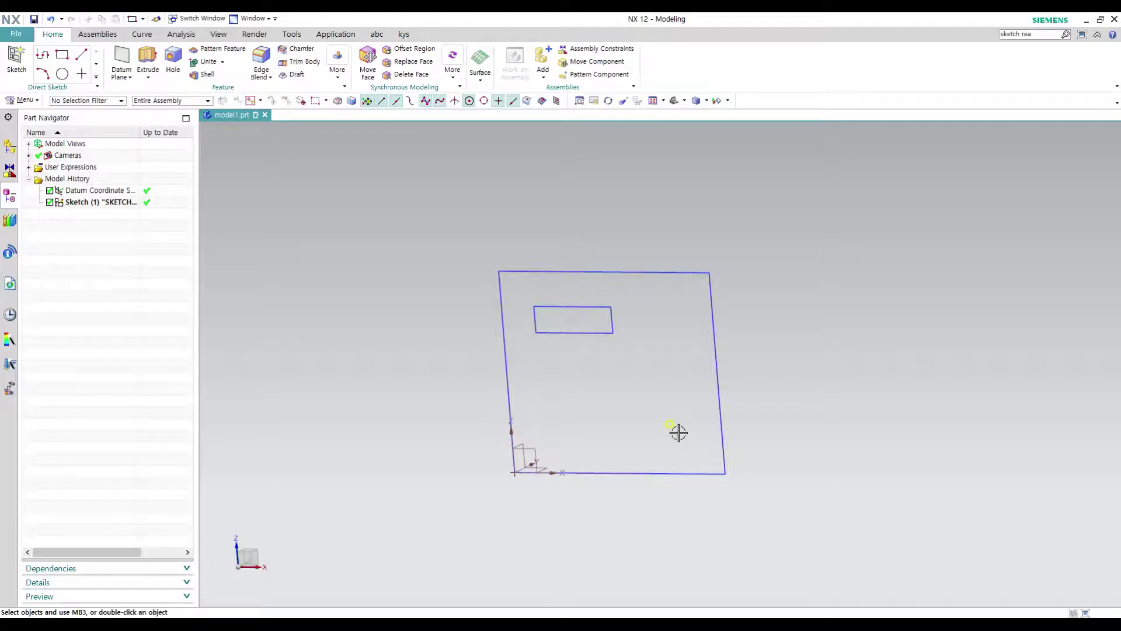
middle_drag(671, 430, 602, 436)
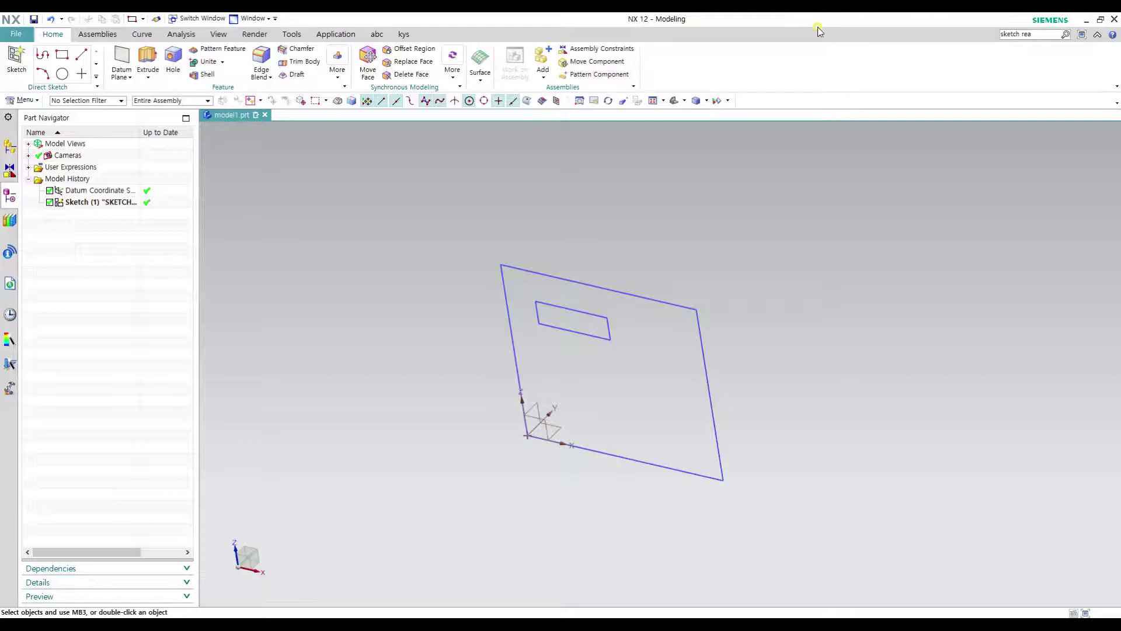
- Search the commands for "sketch rea" and examine the description and menu location of Reattach Sketch
click(1042, 33)
click(1064, 35)
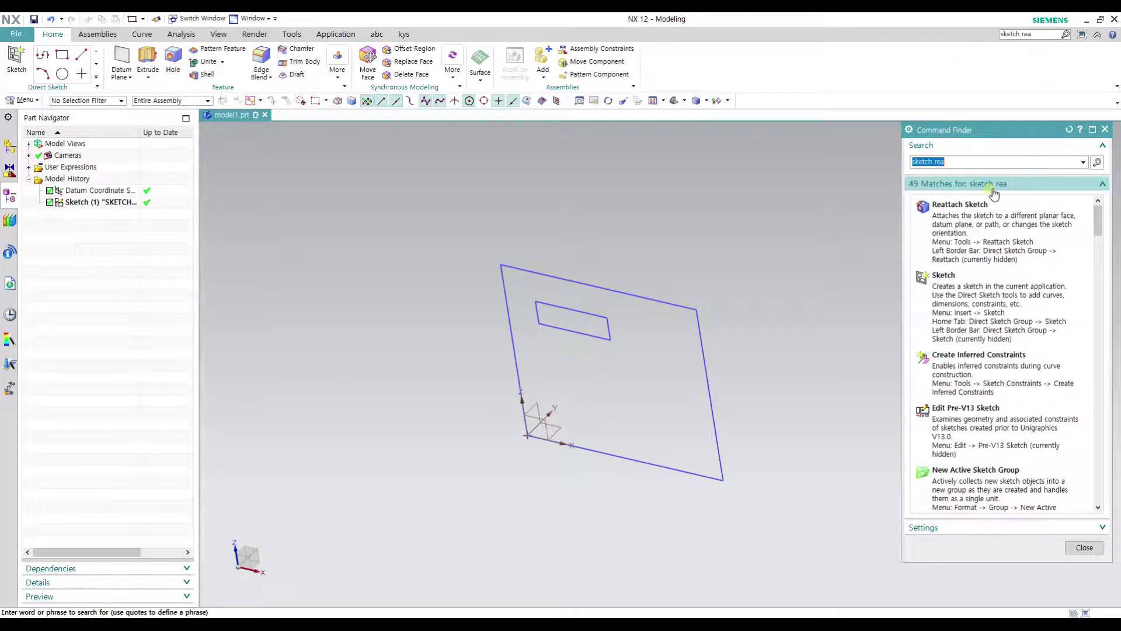
mouse_move(967, 224)
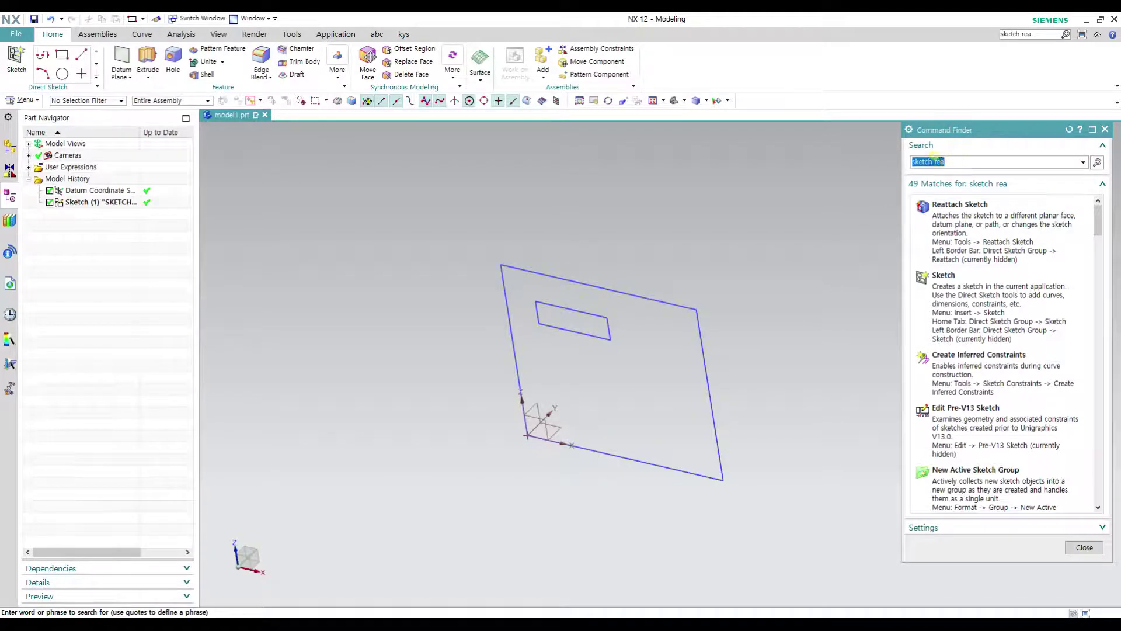
mouse_move(959, 221)
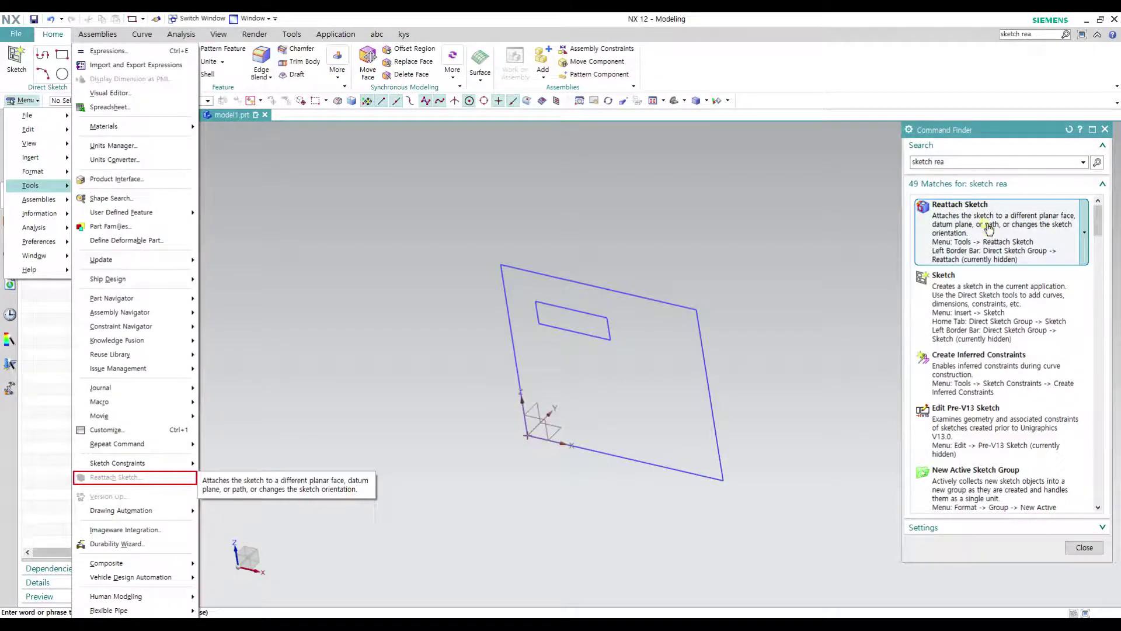
click(955, 162)
mouse_move(1000, 243)
click(956, 163)
click(961, 161)
click(954, 161)
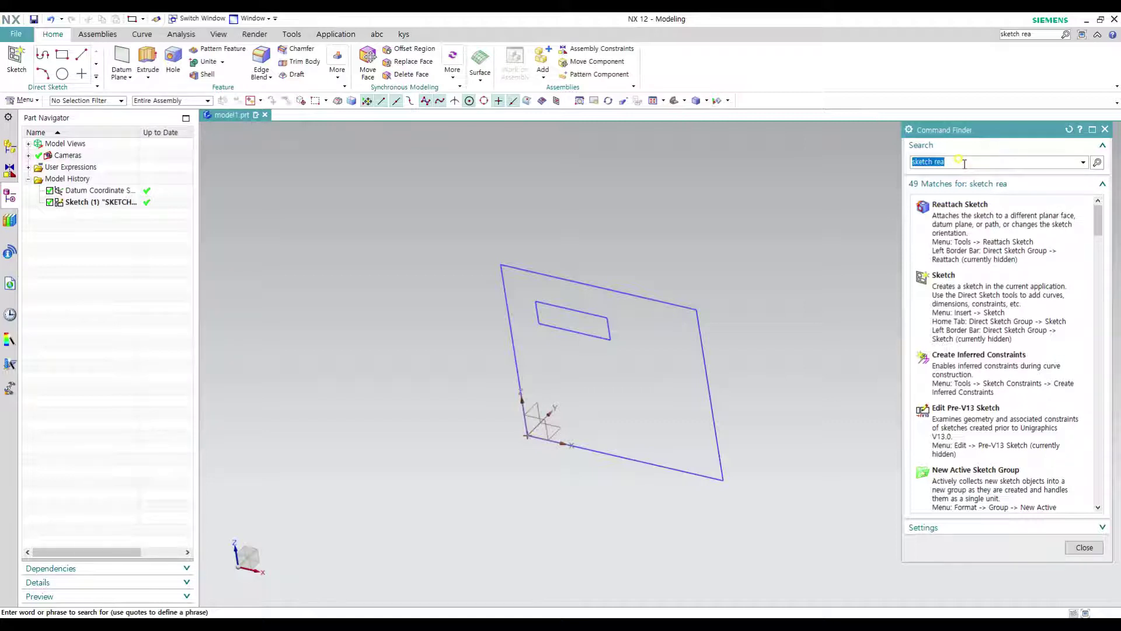
mouse_move(937, 205)
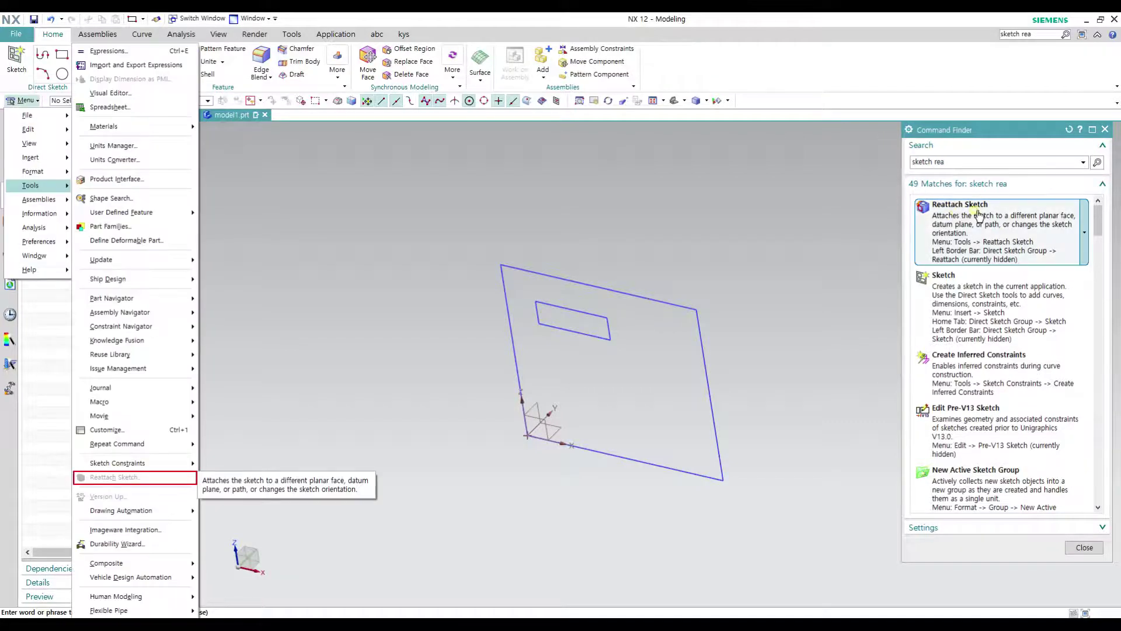
click(949, 162)
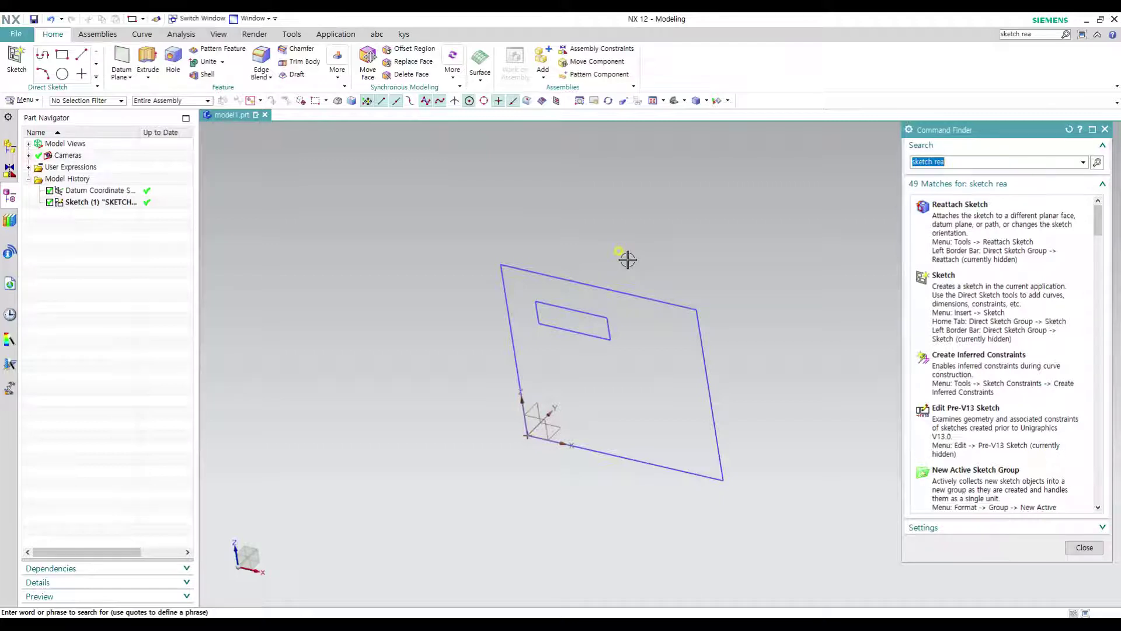
- Reopen the sketch for editing and start Reattach Sketch with the datum coordinate system's XY plane as the new sketch plane
double_click(609, 285)
middle_drag(693, 307, 672, 351)
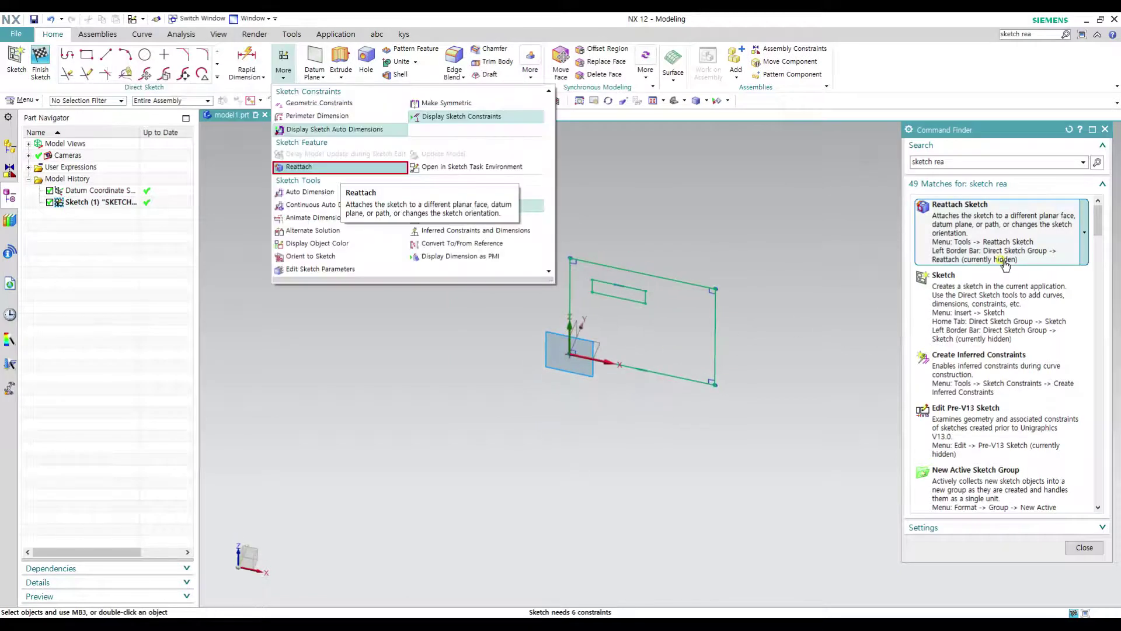
click(992, 239)
mouse_move(513, 295)
middle_down()
mouse_move(520, 250)
mouse_move(561, 309)
mouse_move(531, 351)
mouse_move(546, 410)
mouse_move(555, 397)
middle_up()
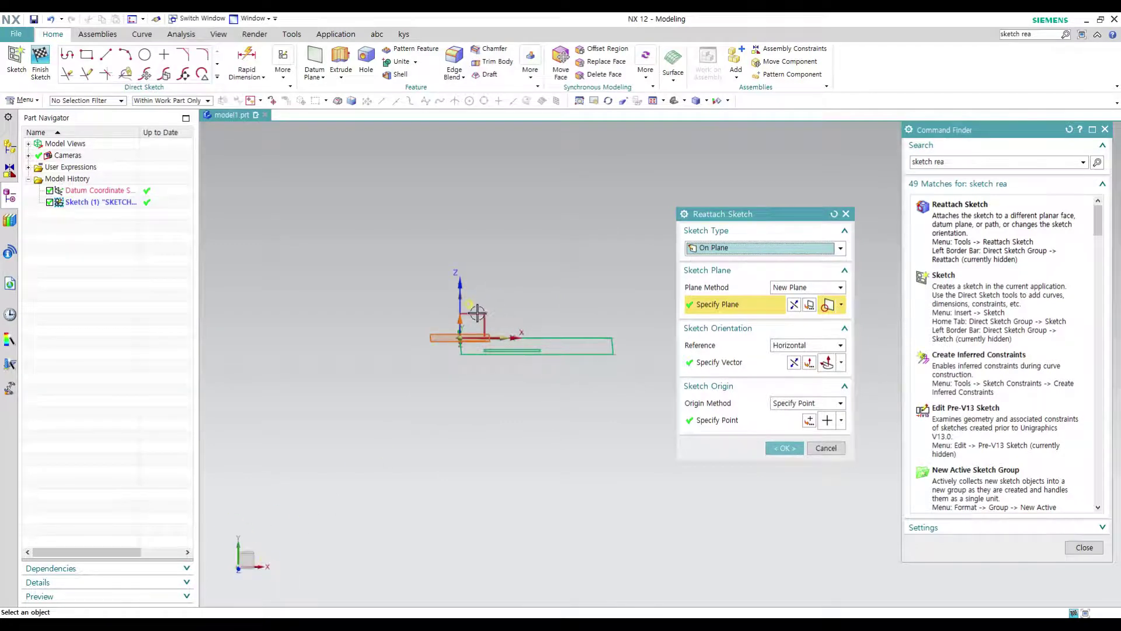
middle_drag(569, 422, 575, 410)
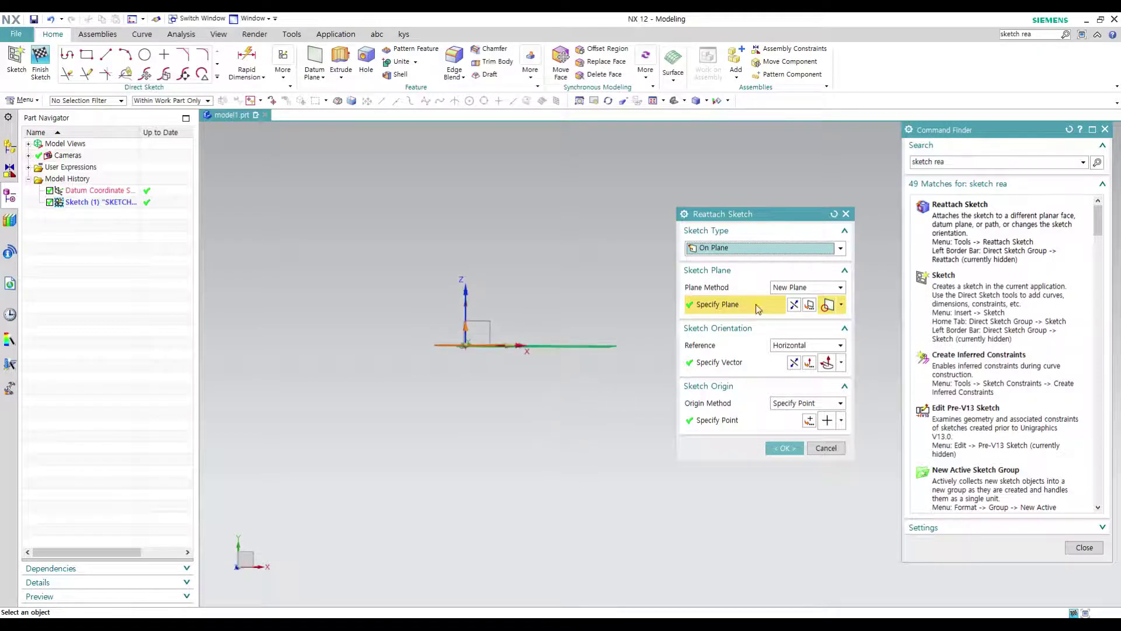
key(ctrl+alt+t)
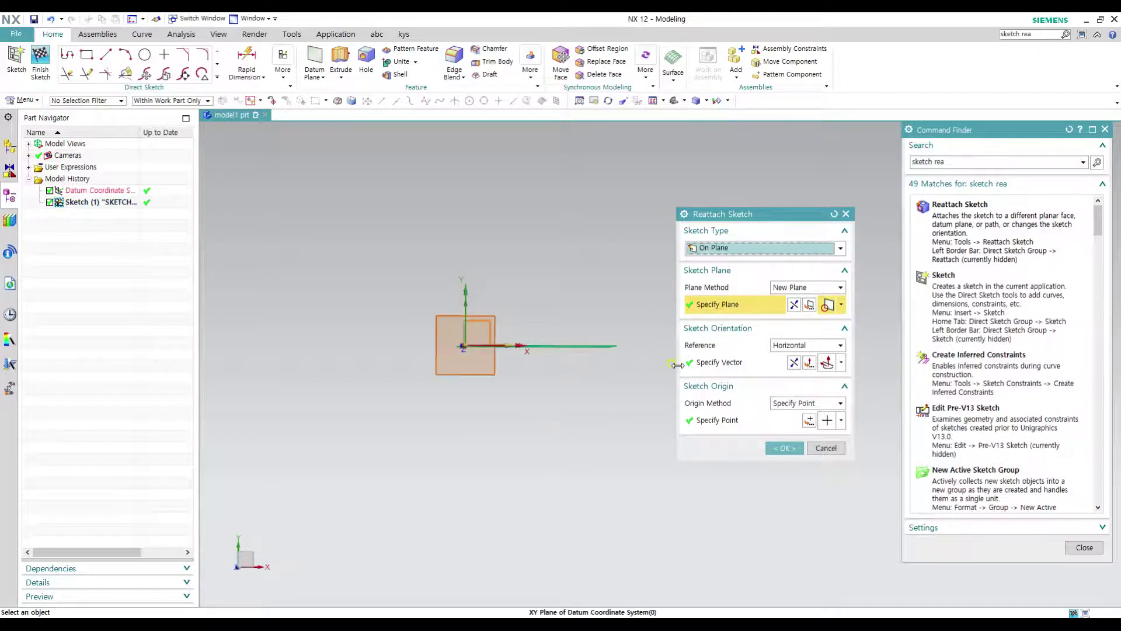
middle_drag(613, 385, 608, 325)
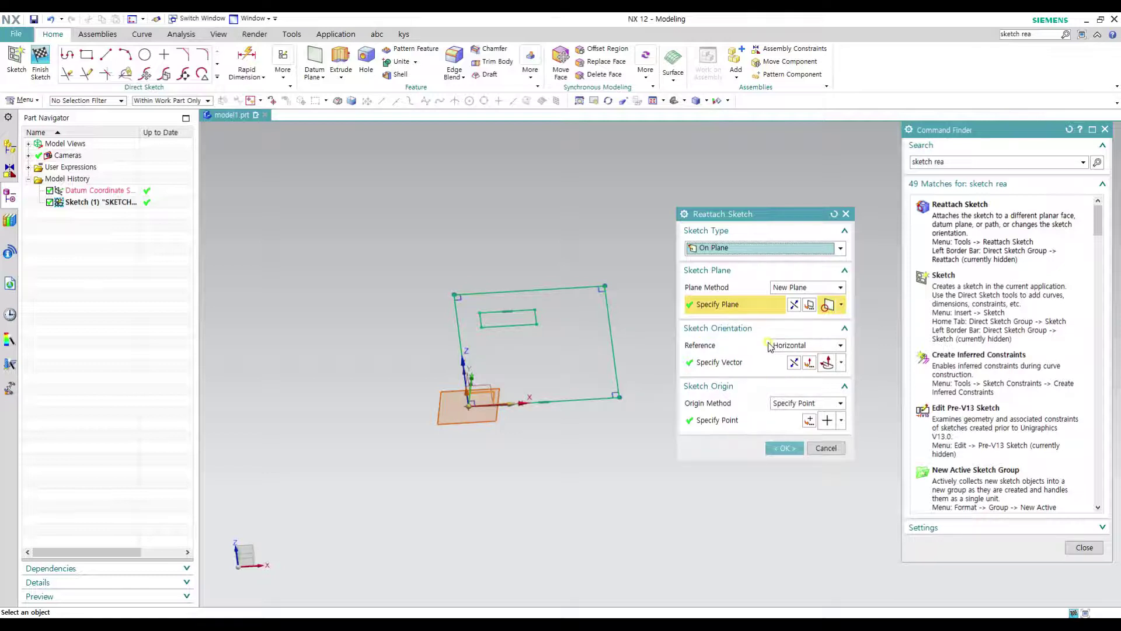
- Keep the Horizontal orientation reference and define its direction along the X axis using an inferred vector
click(811, 346)
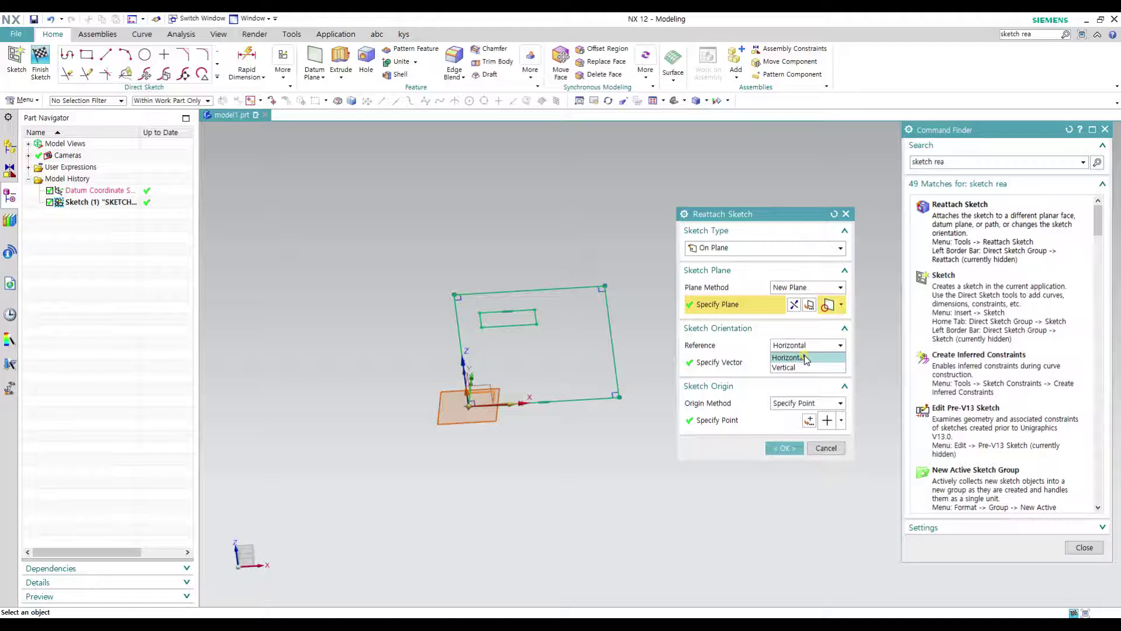
click(804, 359)
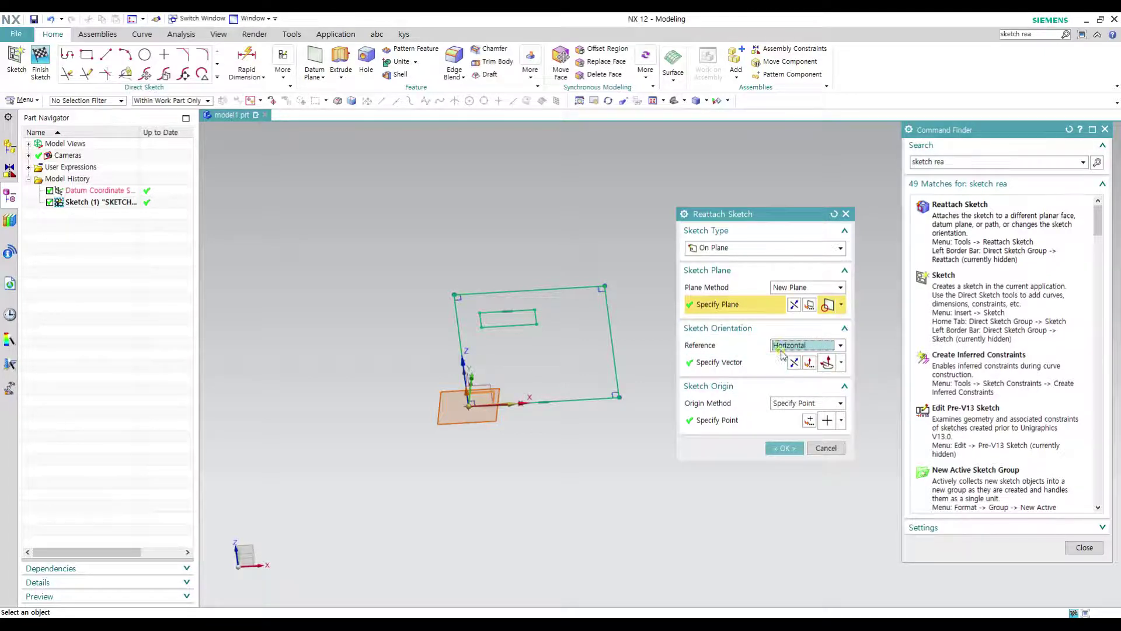
click(752, 366)
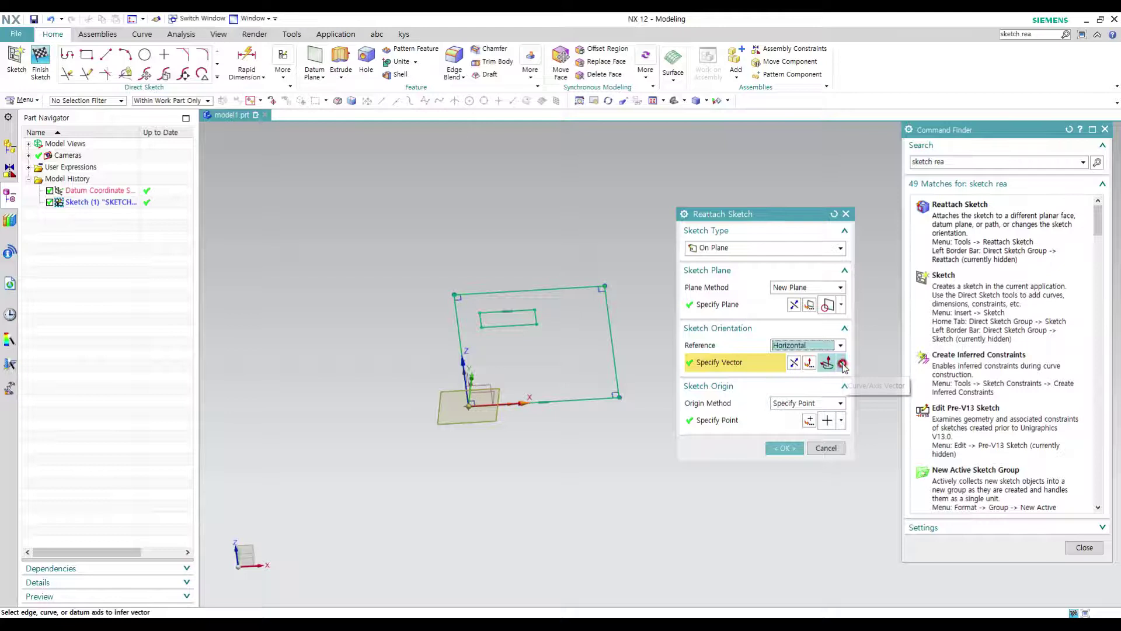
click(841, 364)
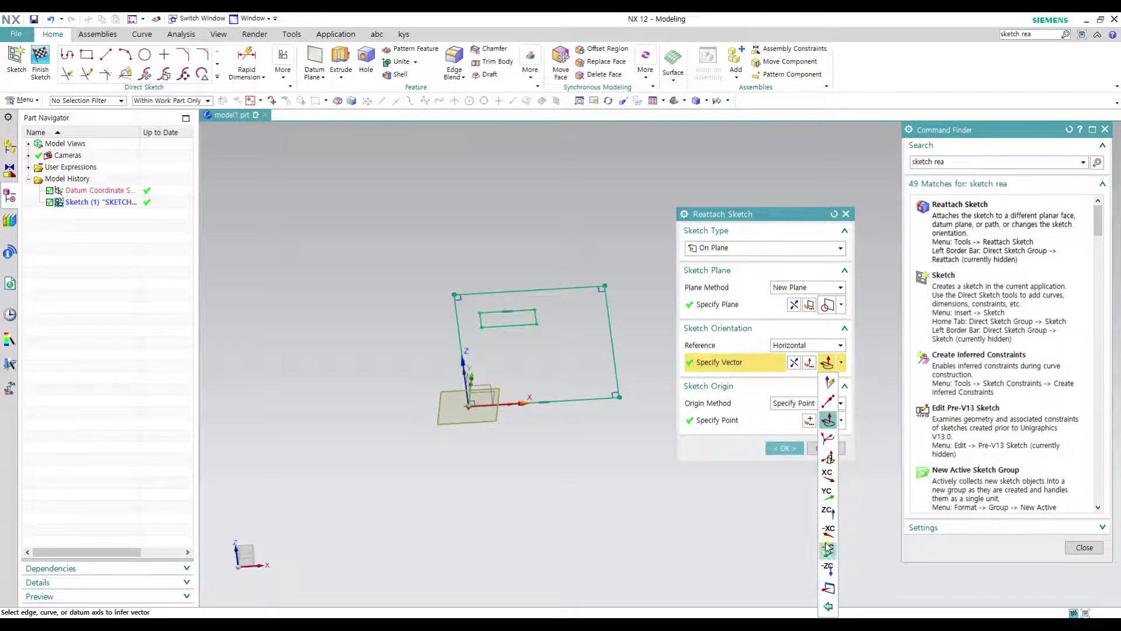
click(839, 385)
middle_drag(628, 336, 622, 395)
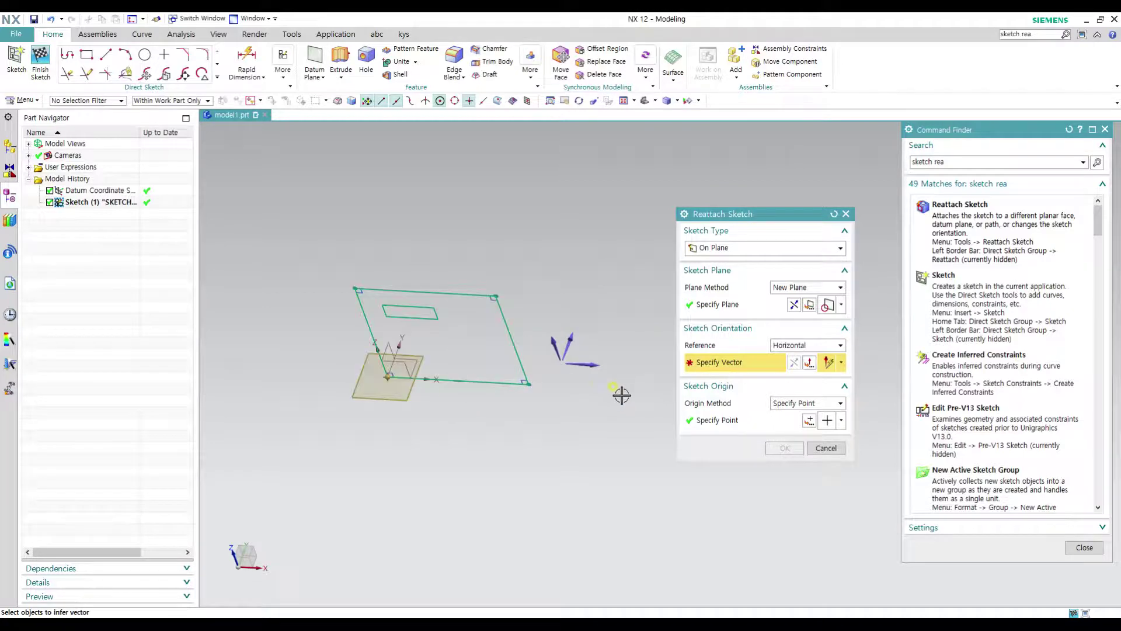
click(593, 363)
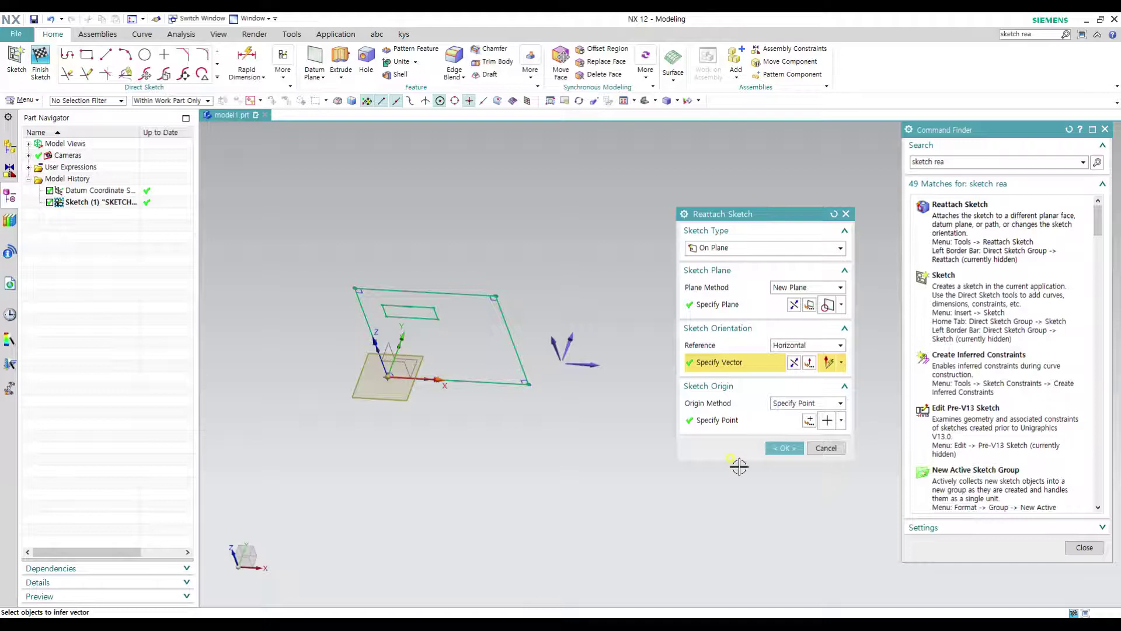
- Keep the existing point at X 0, Y 0, Z 0 as the sketch origin and apply the reattachment to the XY plane
click(745, 422)
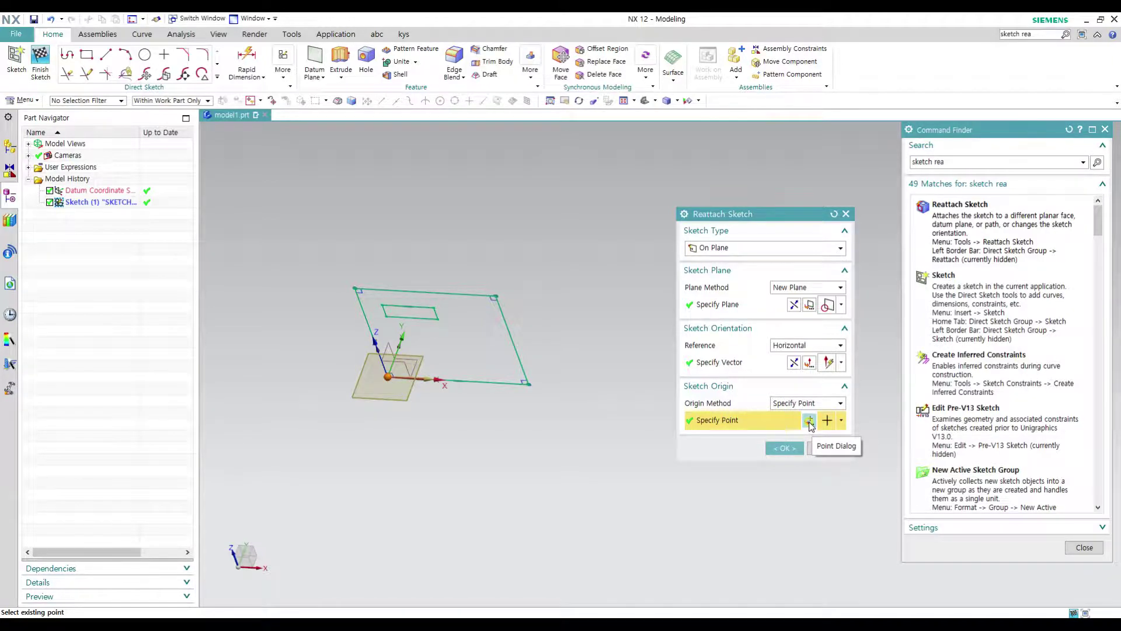
click(809, 423)
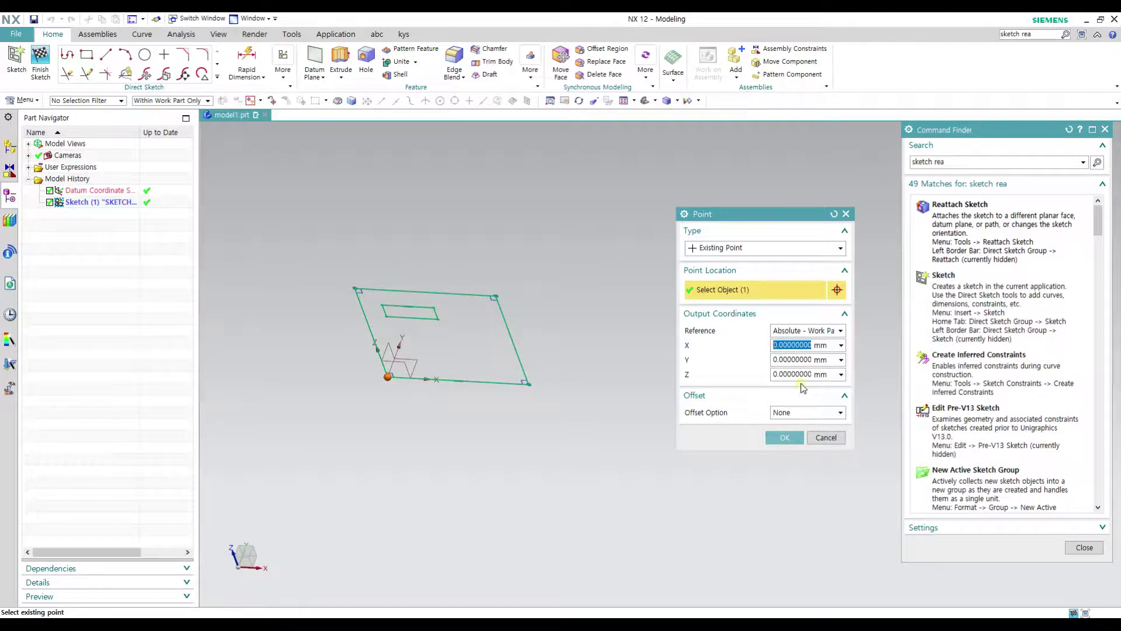
click(787, 438)
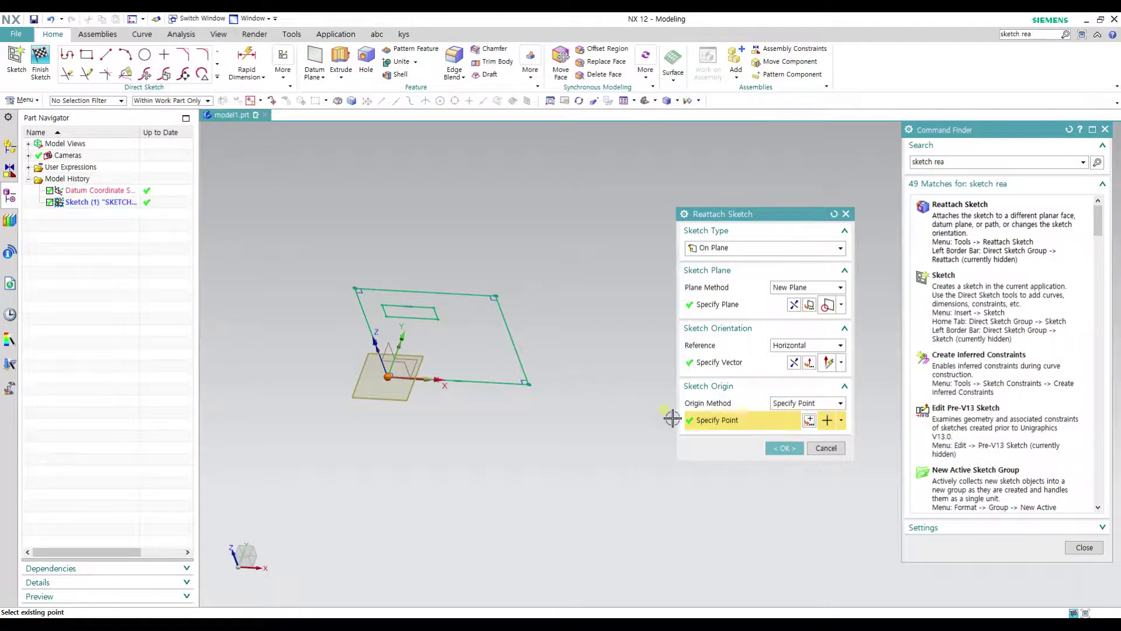
click(782, 447)
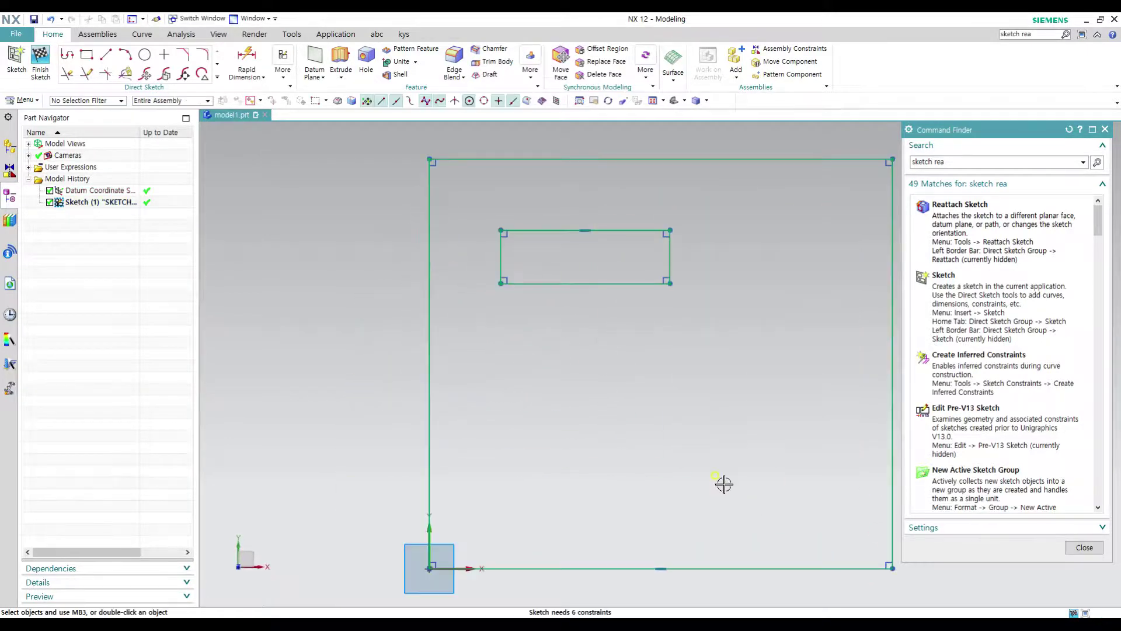
- Check the reattached sketch against the datum axes from straight-on and angled views, and undo the reattachment
middle_drag(580, 475, 590, 388)
key(F8)
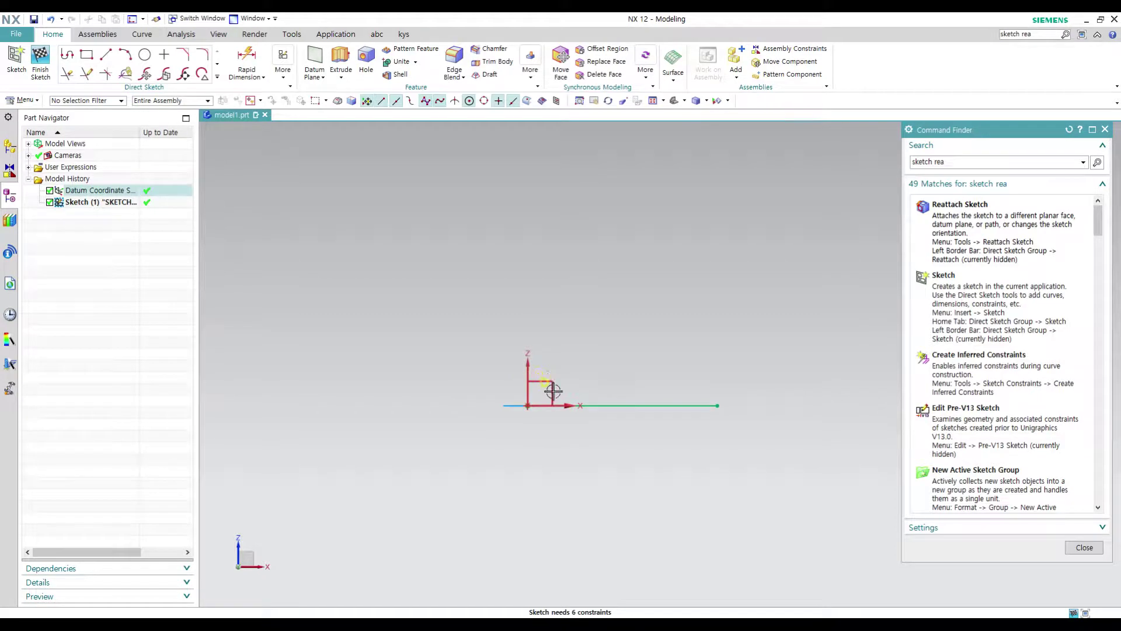
middle_drag(546, 343, 560, 444)
key(F8)
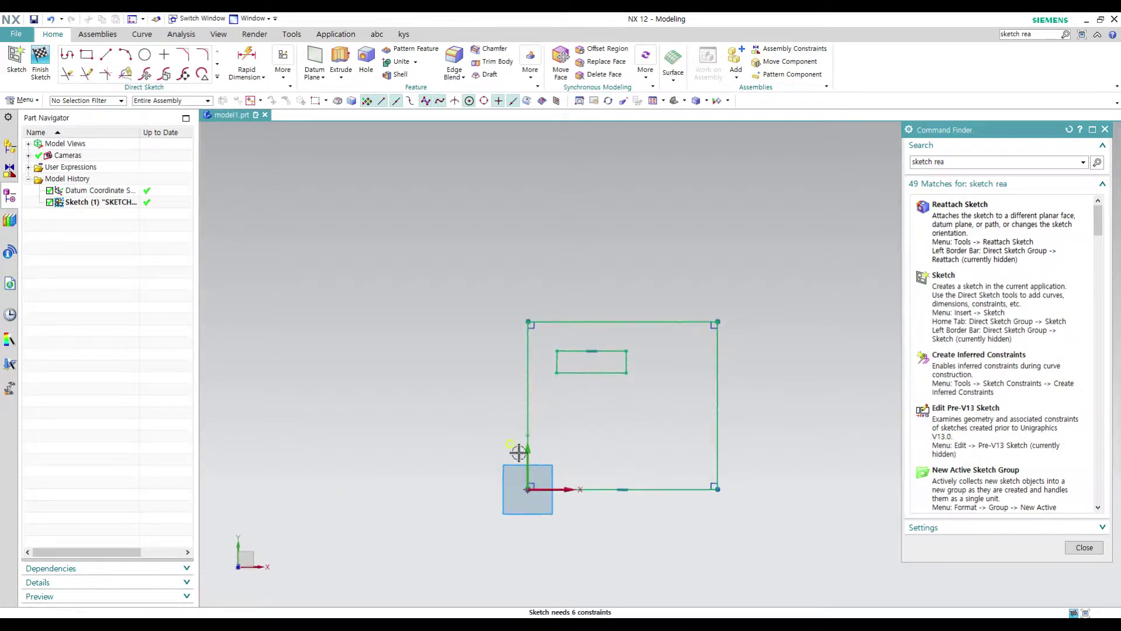
mouse_move(780, 433)
middle_down()
mouse_move(776, 380)
mouse_move(728, 355)
mouse_move(731, 367)
mouse_move(674, 395)
middle_up()
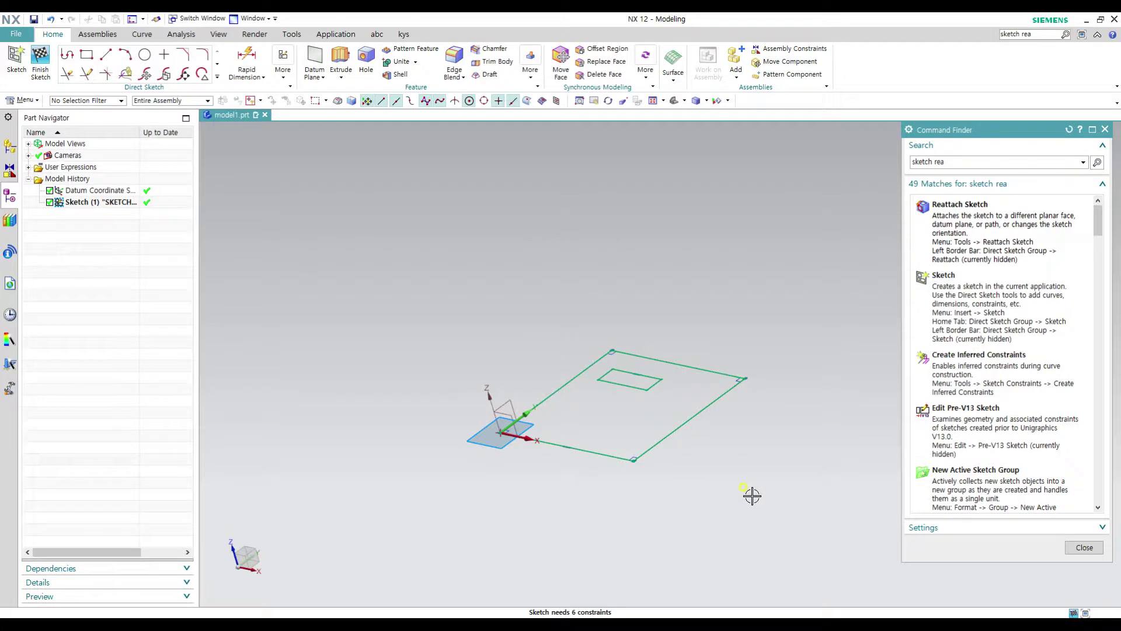
middle_drag(752, 495, 751, 493)
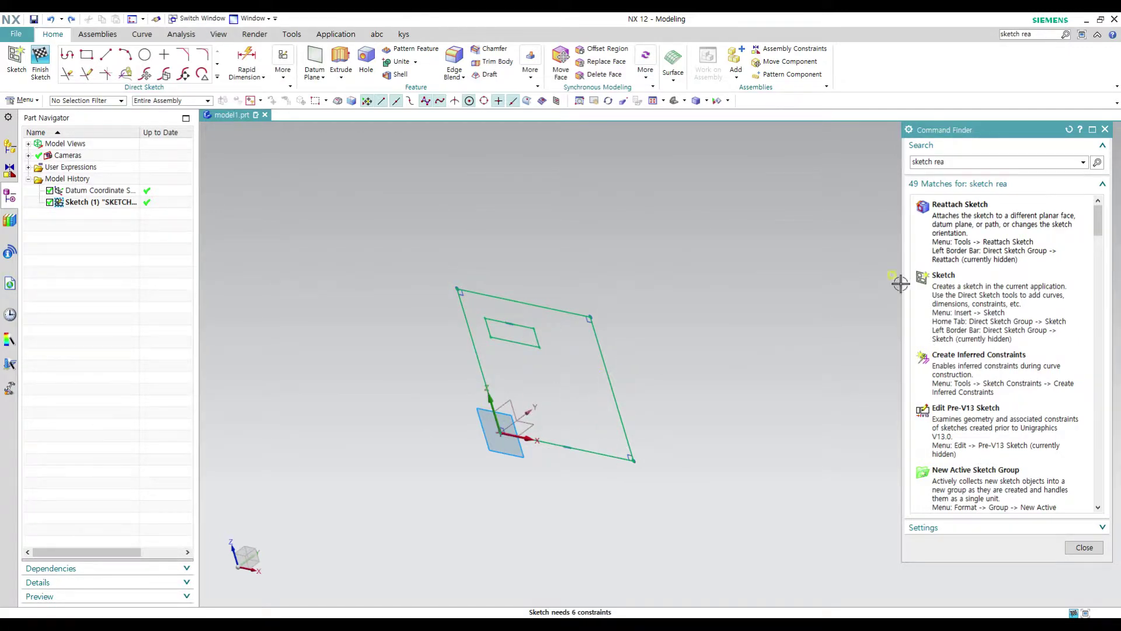
- Start Reattach Sketch again with the XY plane as the new plane and infer the horizontal reference vector along the X axis
click(951, 226)
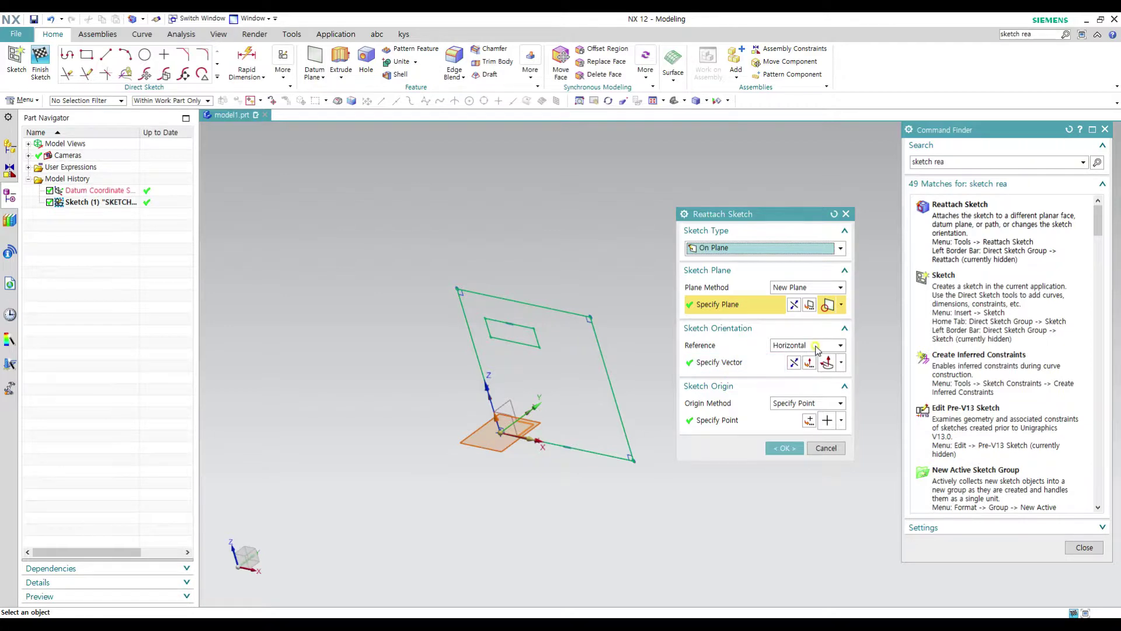
click(841, 362)
click(827, 397)
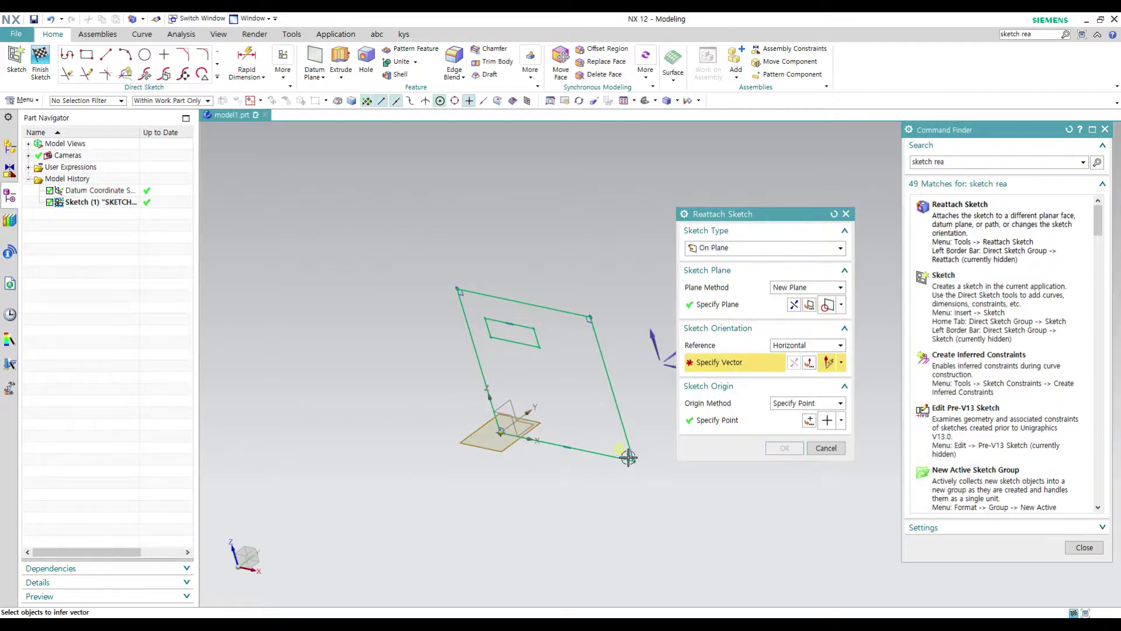
click(616, 398)
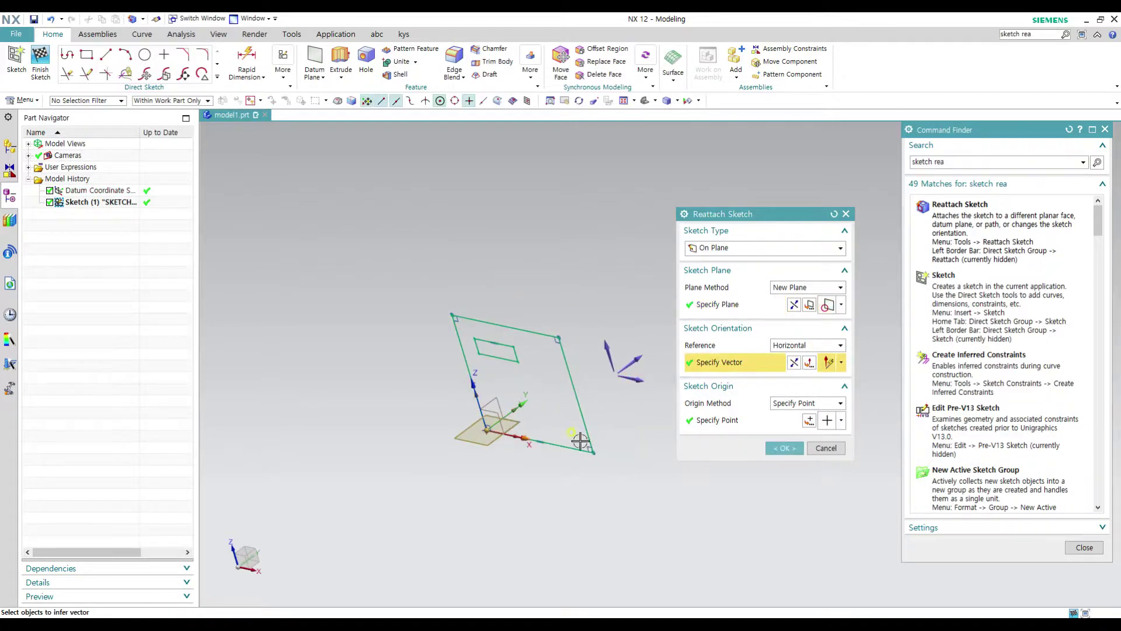
- Accept the existing point at the absolute origin (0, 0, 0) as the sketch origin and apply the reattachment
click(809, 420)
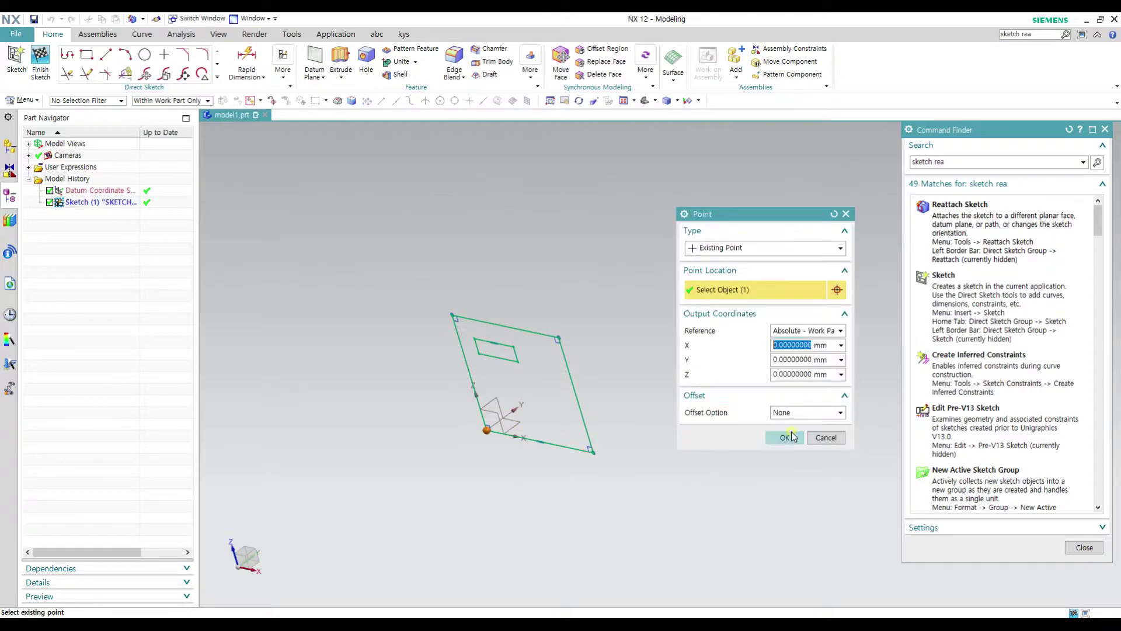
middle_click(829, 476)
click(784, 448)
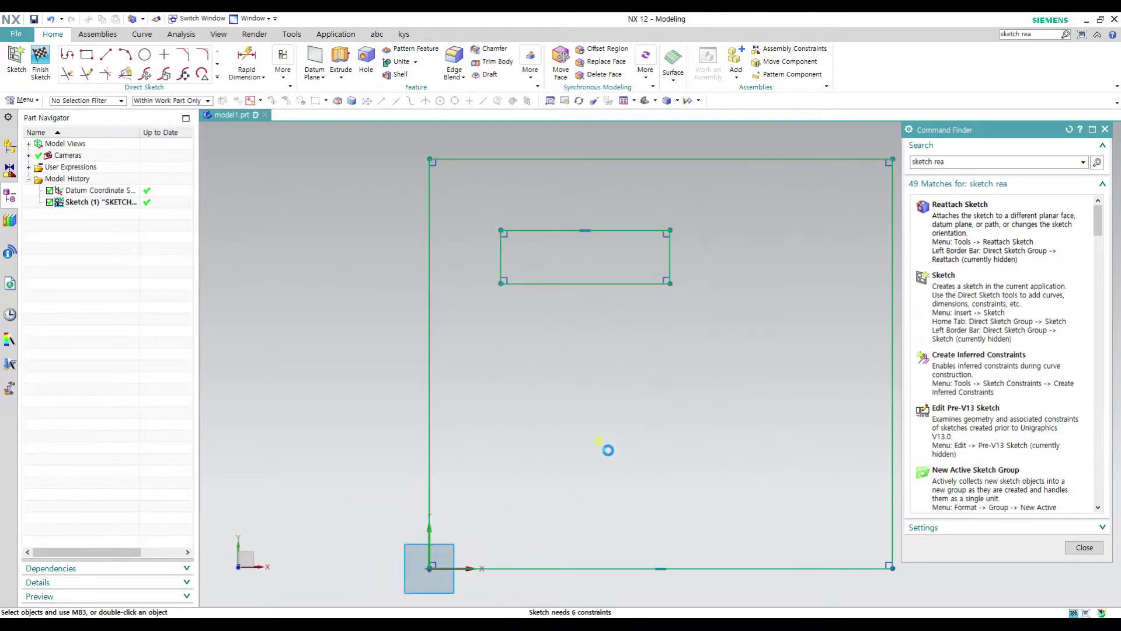
mouse_move(623, 447)
middle_down()
mouse_move(596, 388)
mouse_move(593, 415)
mouse_move(661, 447)
middle_up()
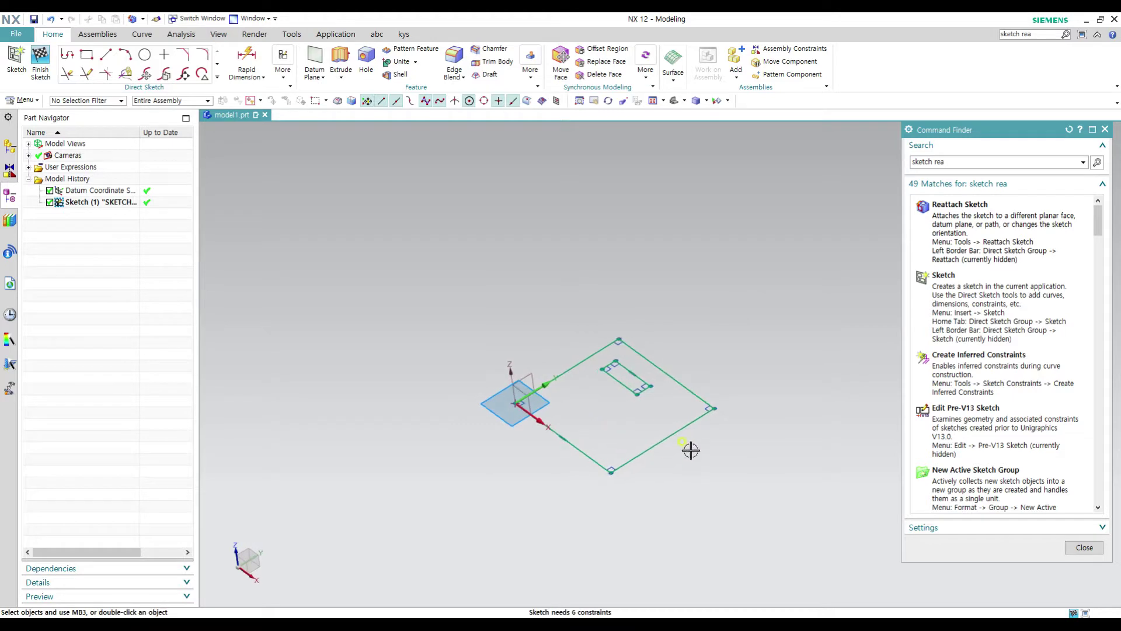